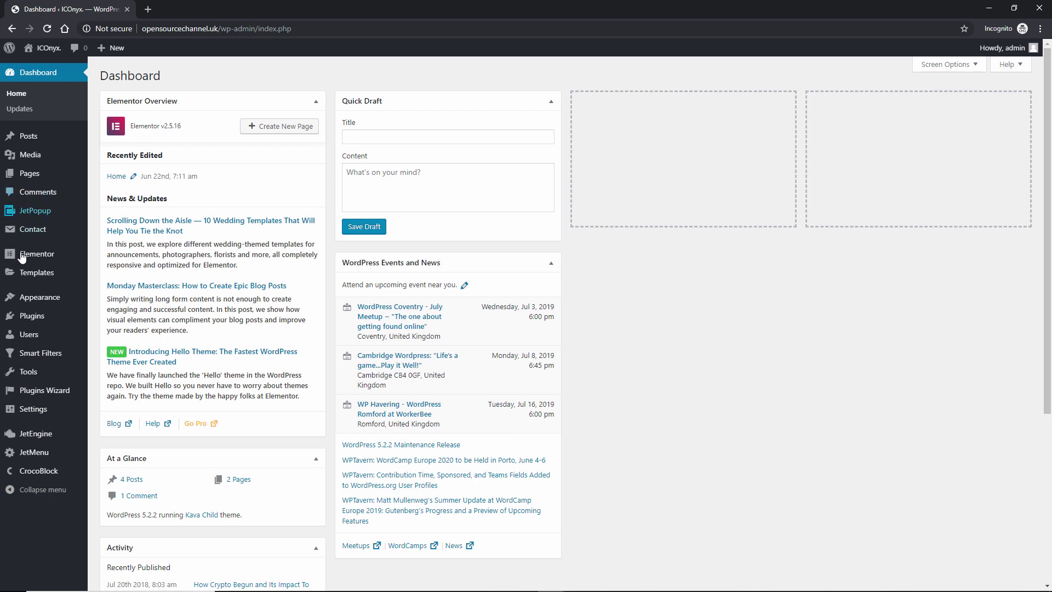
Step: Choose jet-popup.zip as a new plugin upload under Plugins > Add New
left_click(39, 318)
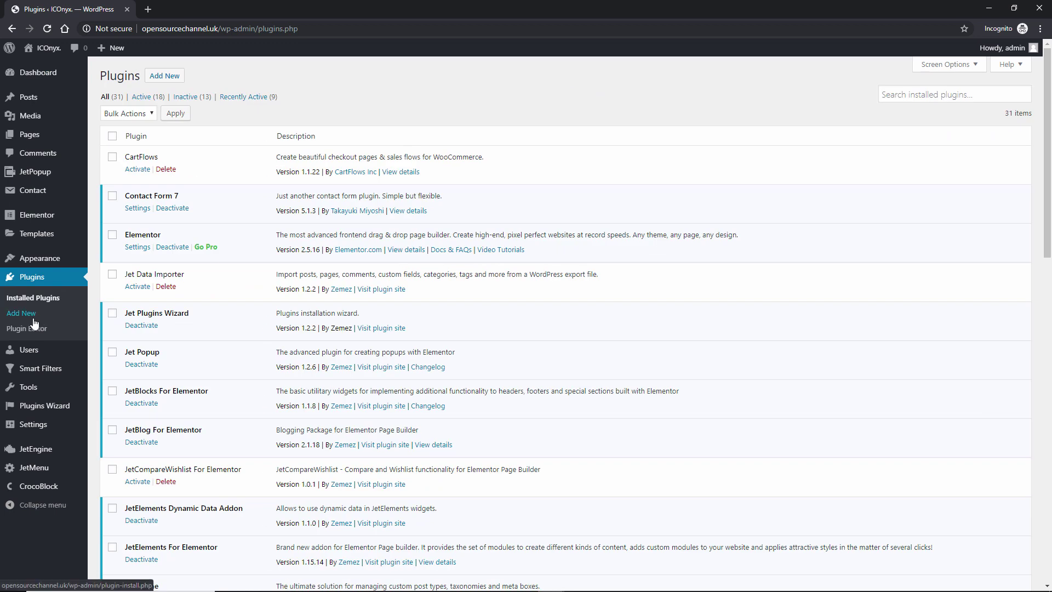
left_click(34, 321)
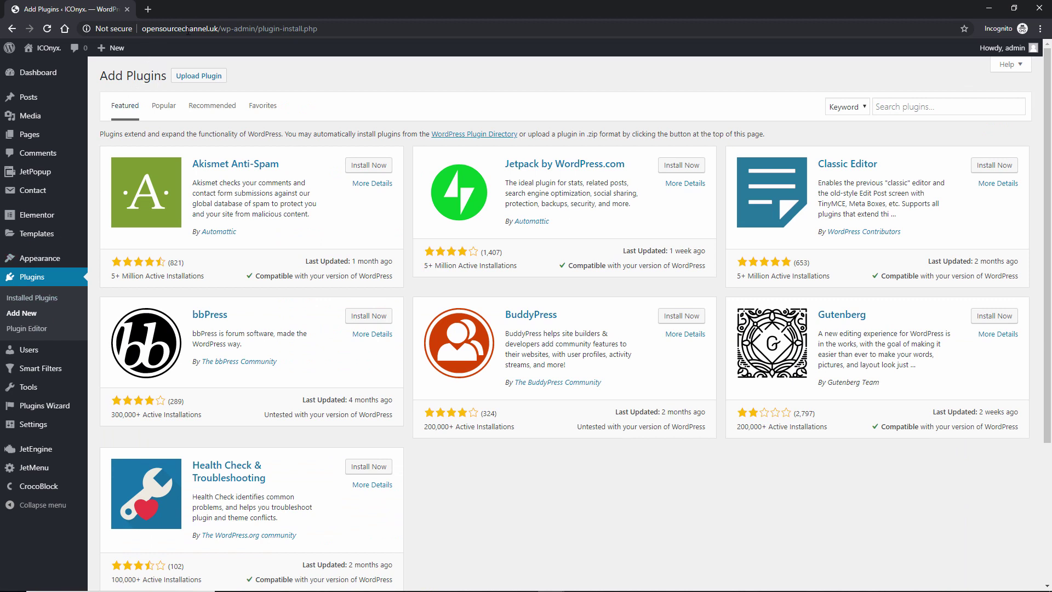
left_click(199, 76)
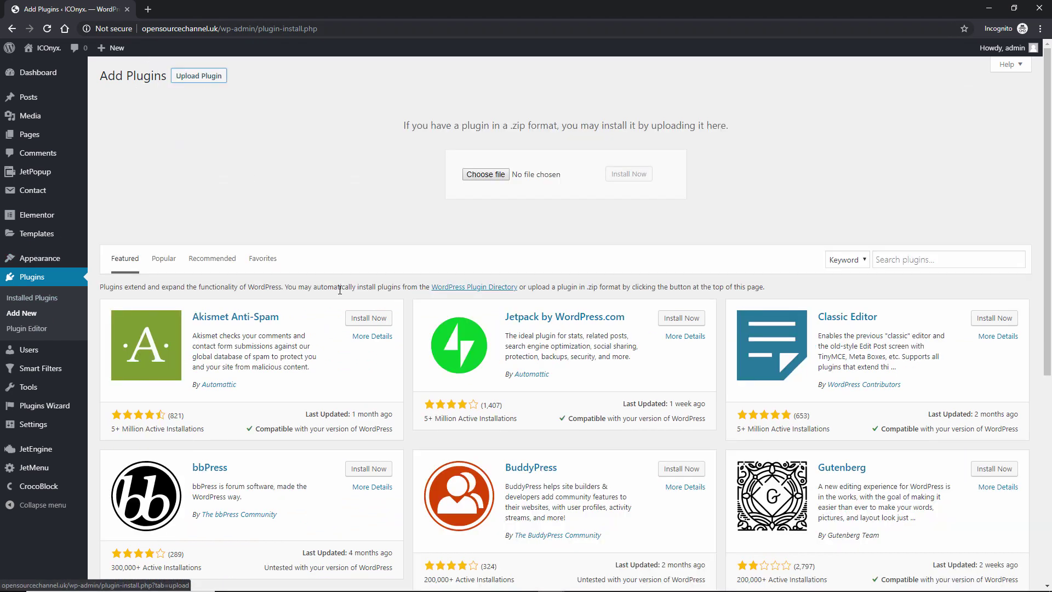
left_click(481, 175)
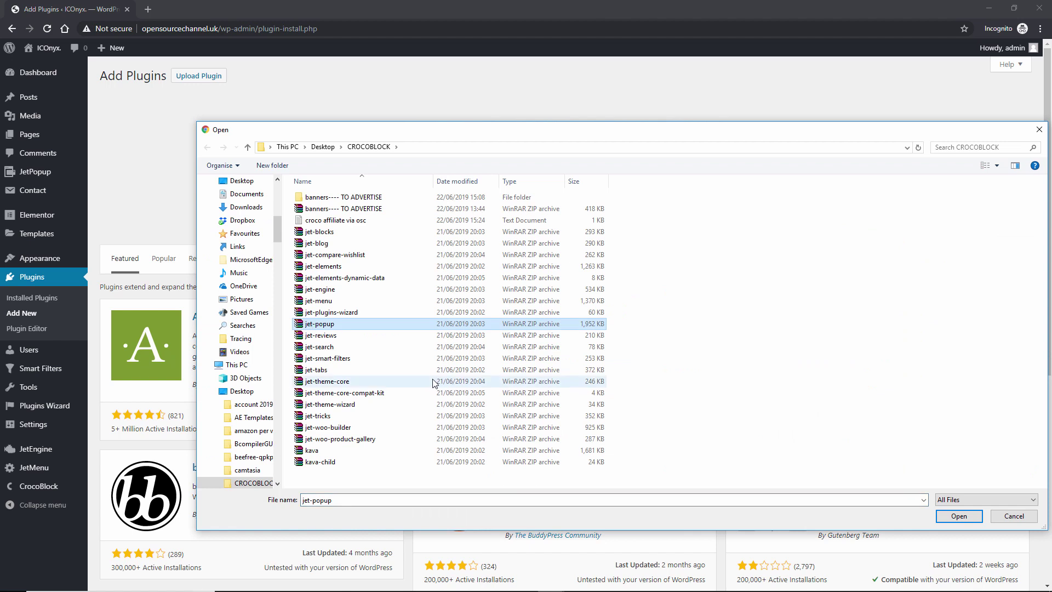
left_click(969, 521)
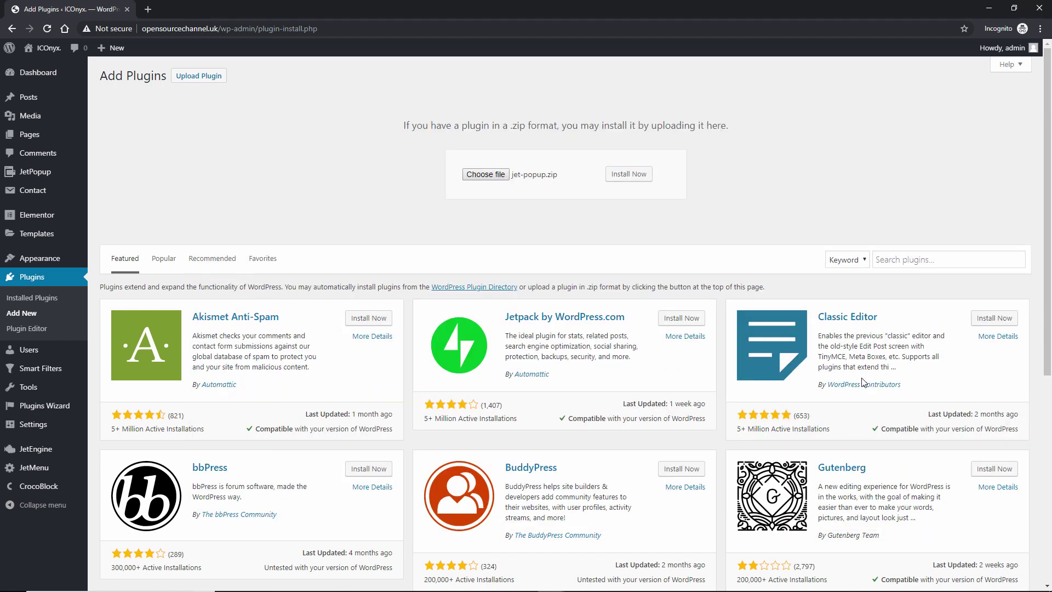
Step: Install the uploaded JetPopup plugin, check its Settings, then open the Popup Library
left_click(624, 175)
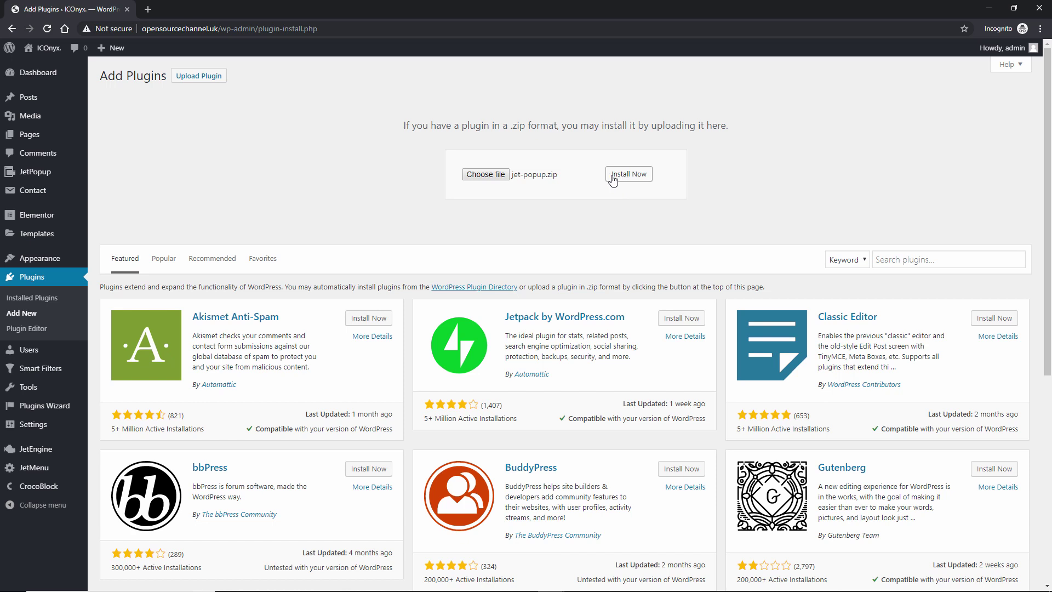
left_click(30, 174)
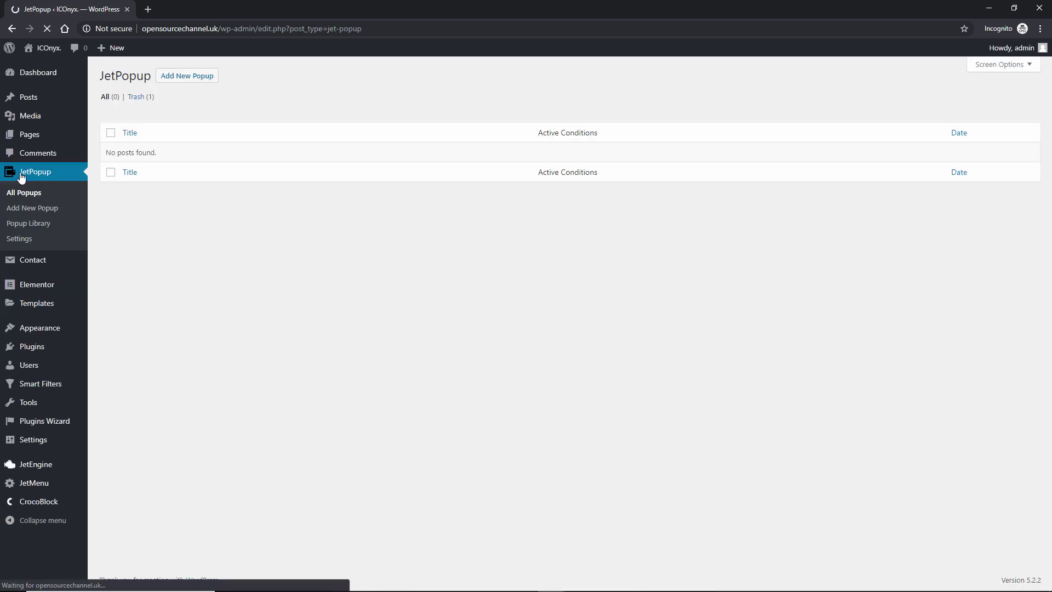
left_click(20, 239)
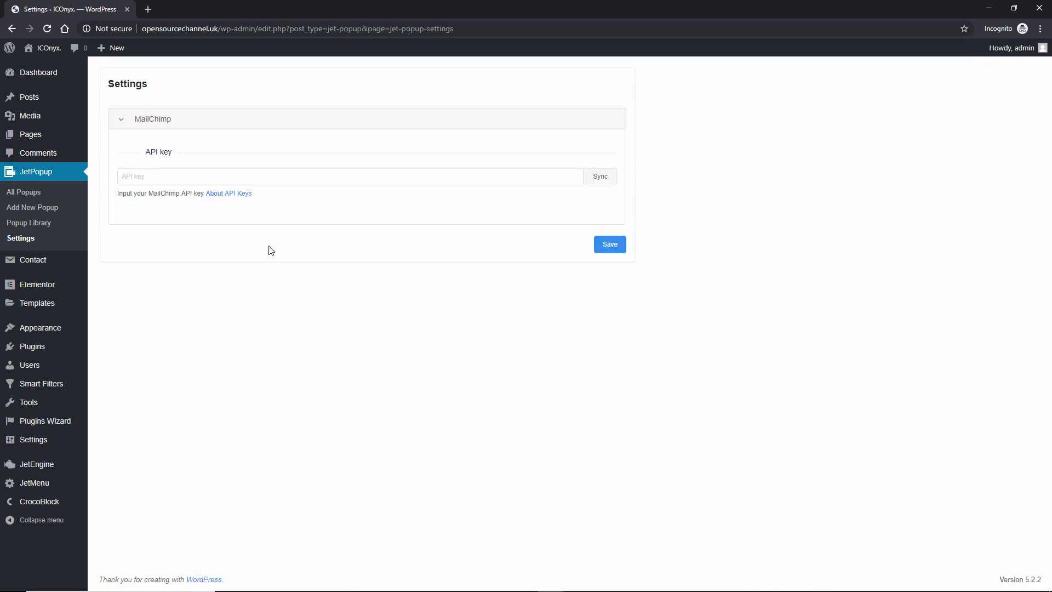
left_click(162, 173)
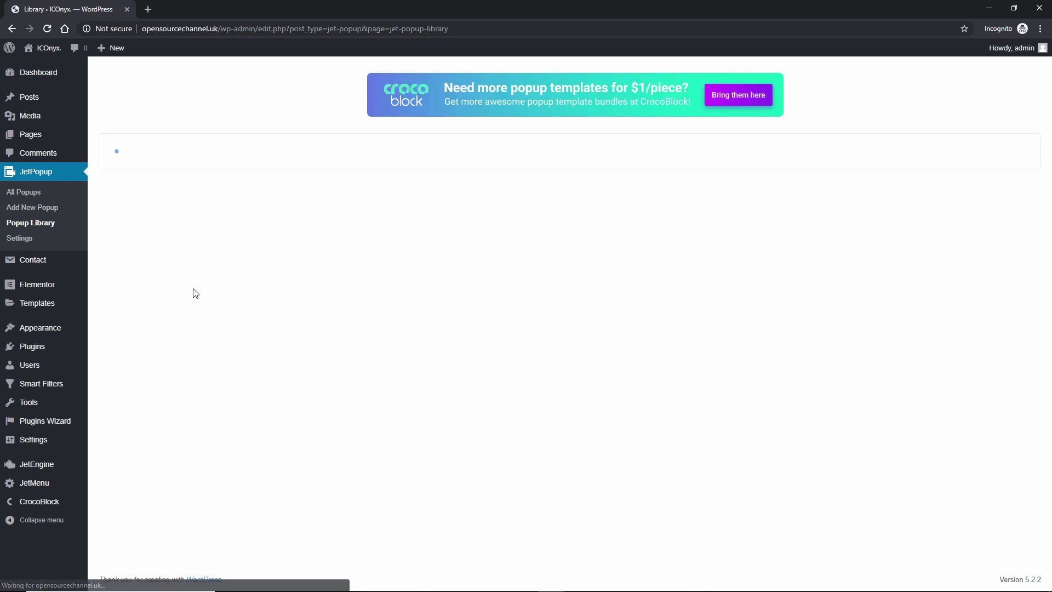
scroll(1051, 420, "down", 3)
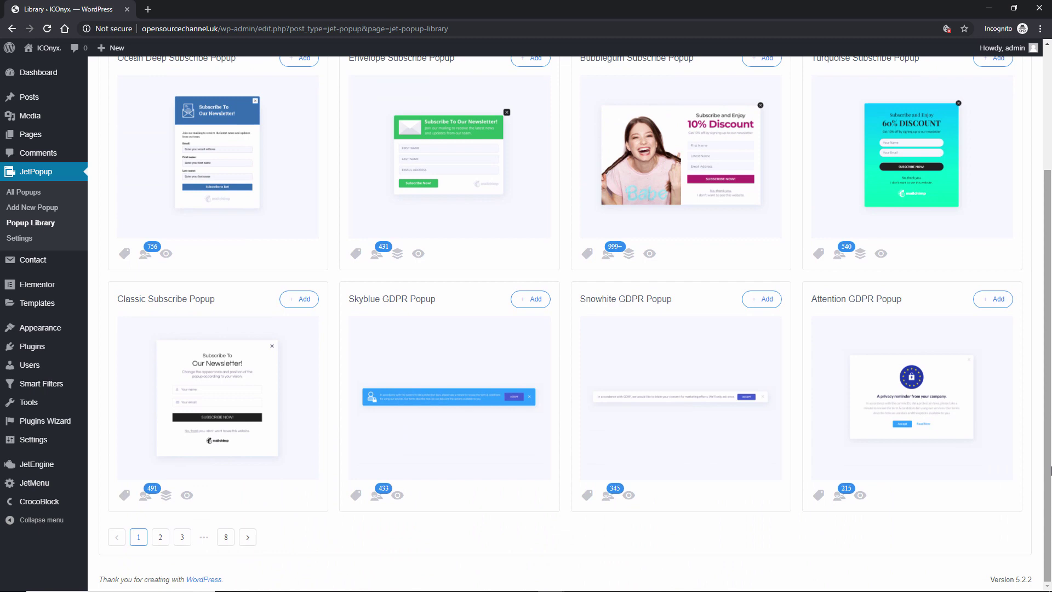
scroll(1050, 470, "up", 3)
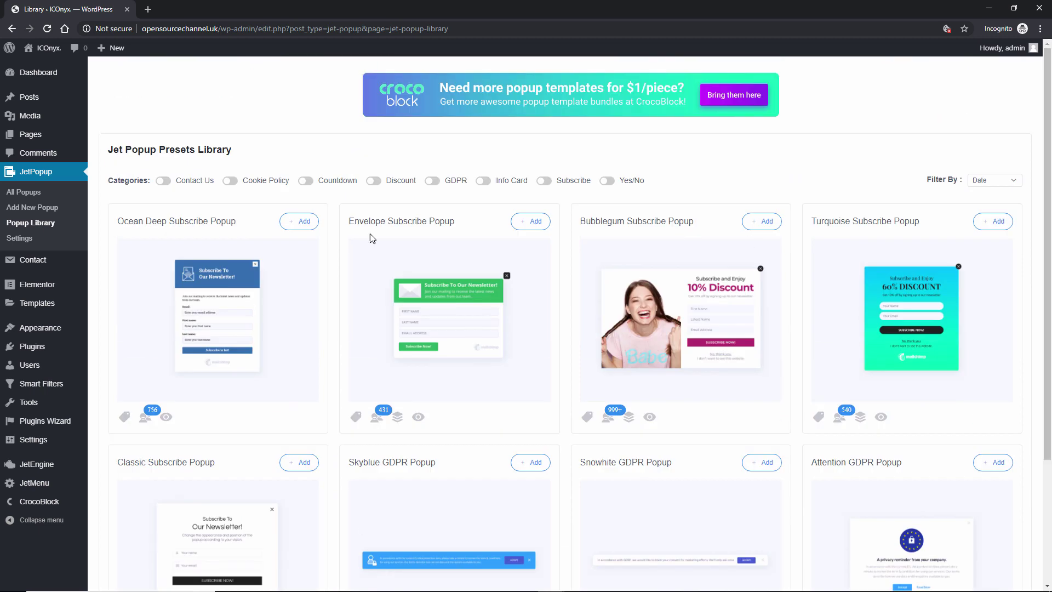
left_click(163, 180)
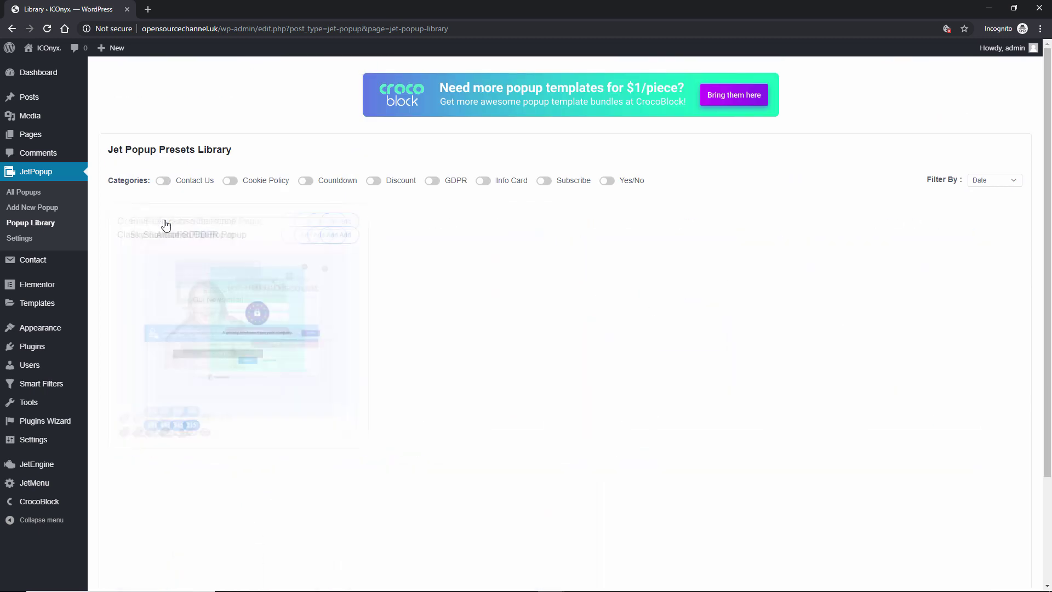
left_click(204, 182)
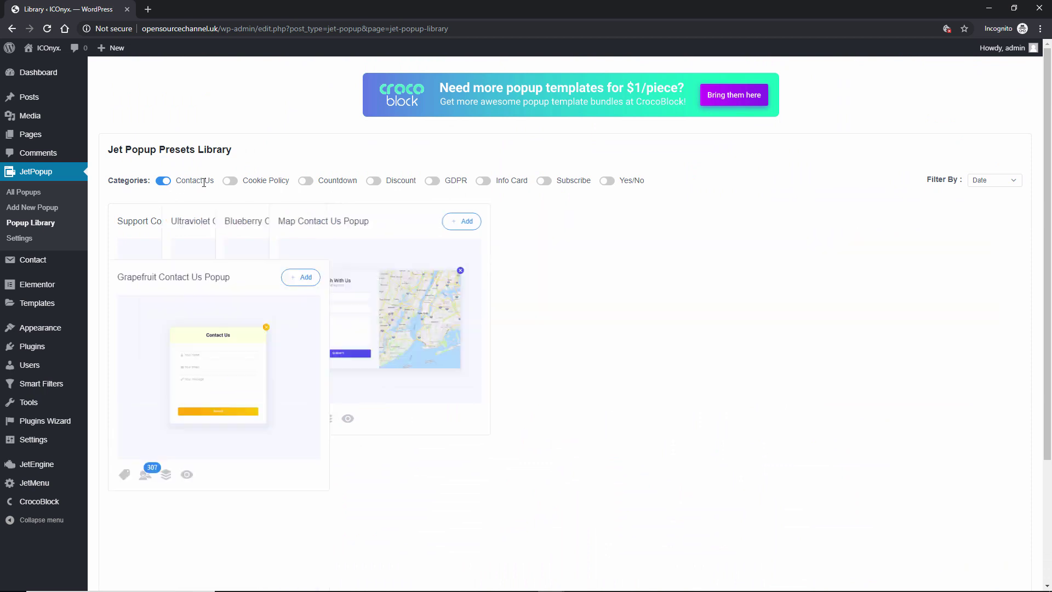
left_click(230, 183)
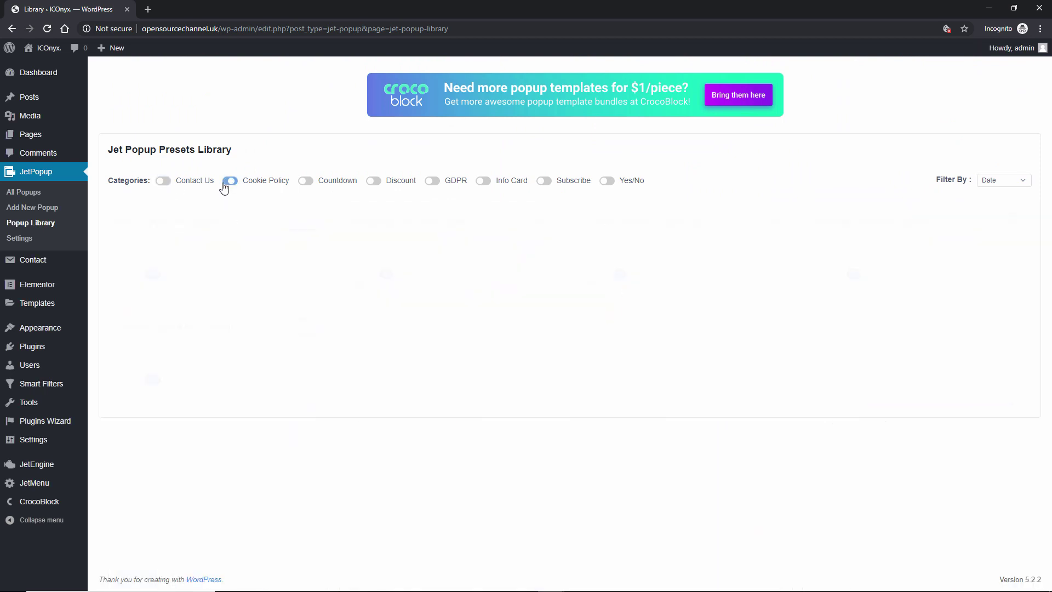
left_click(305, 181)
left_click(230, 181)
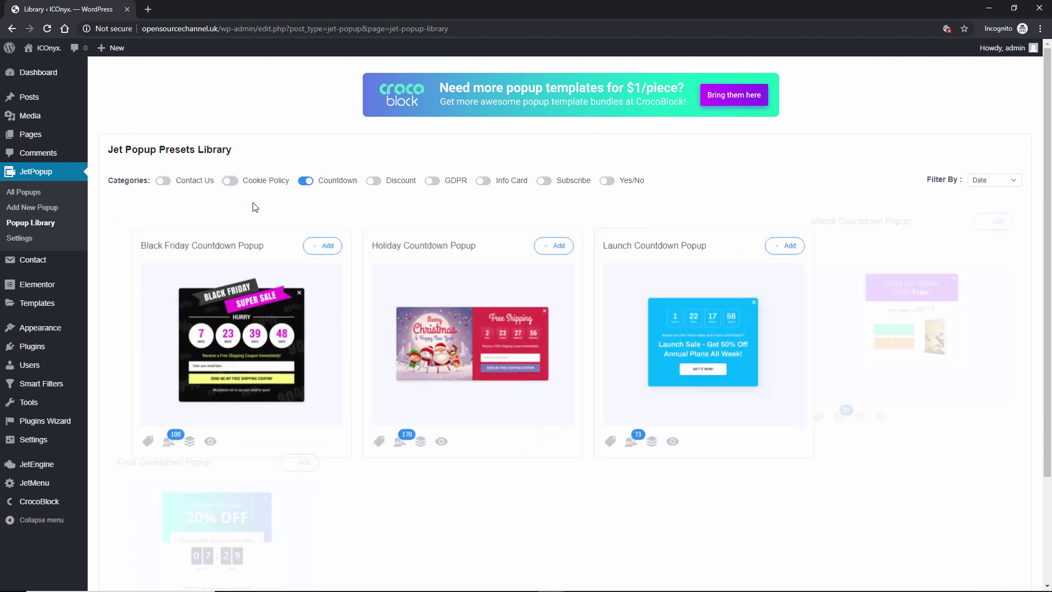
left_click(371, 184)
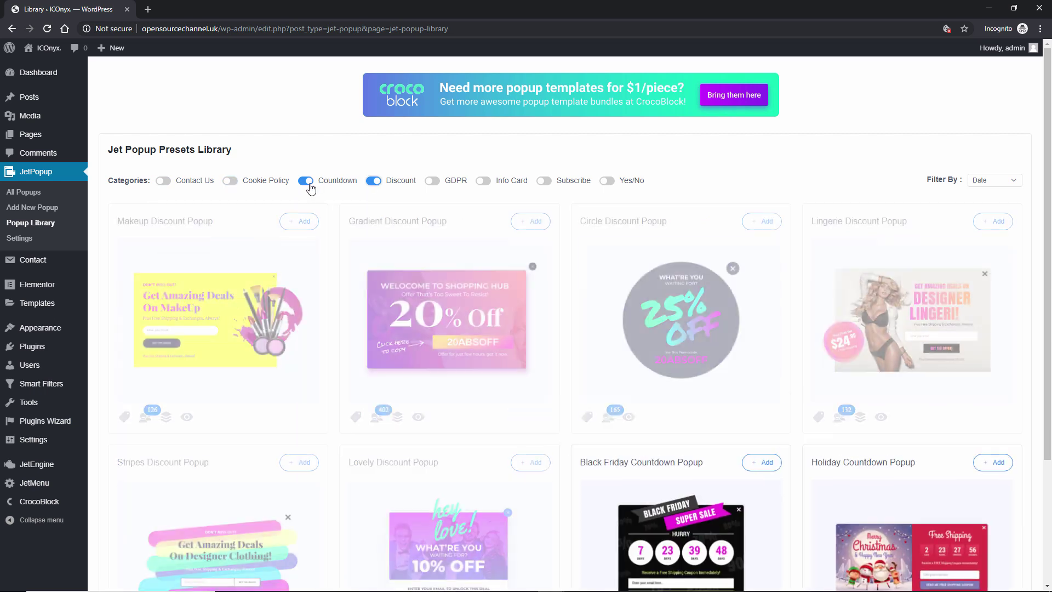
left_click(308, 184)
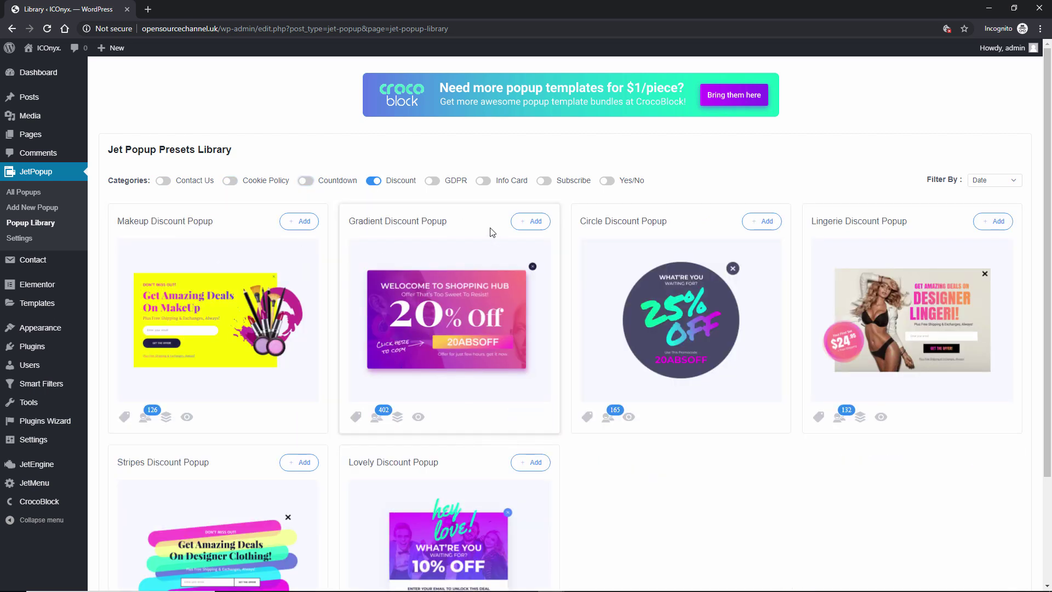
left_click(373, 181)
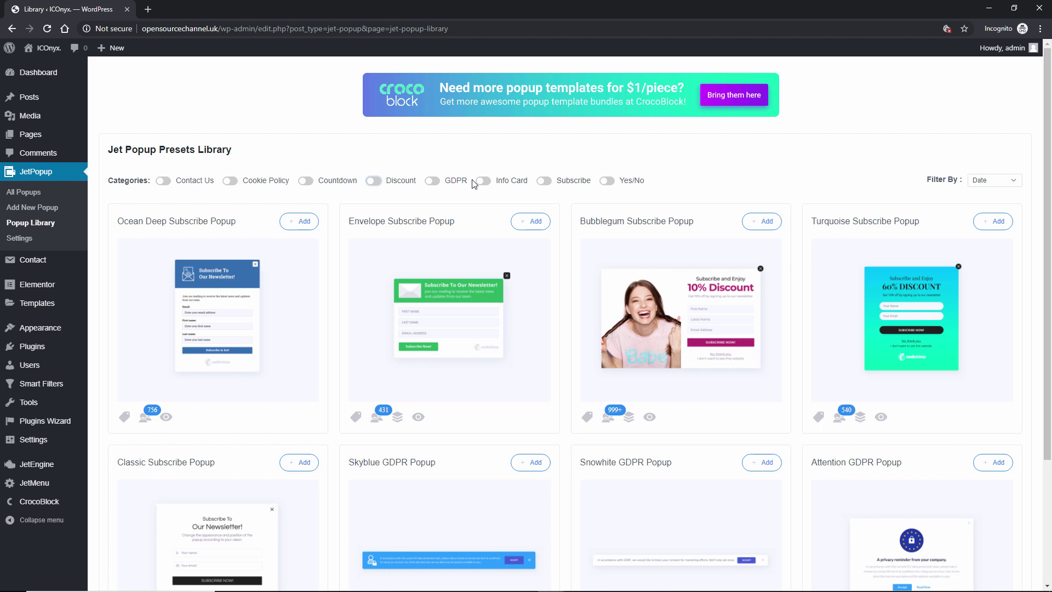
left_click(606, 181)
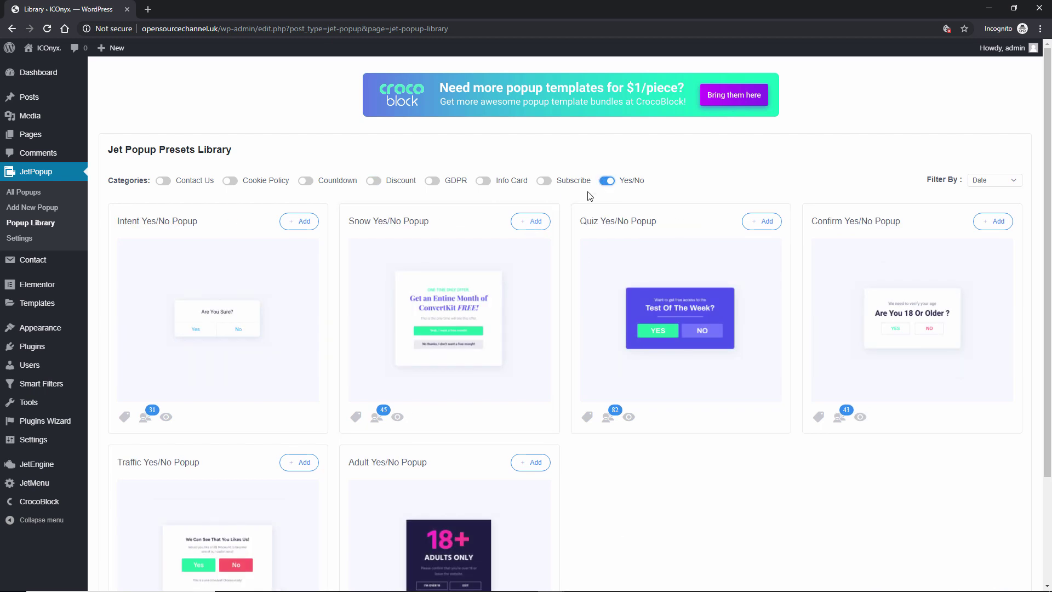
left_click(606, 181)
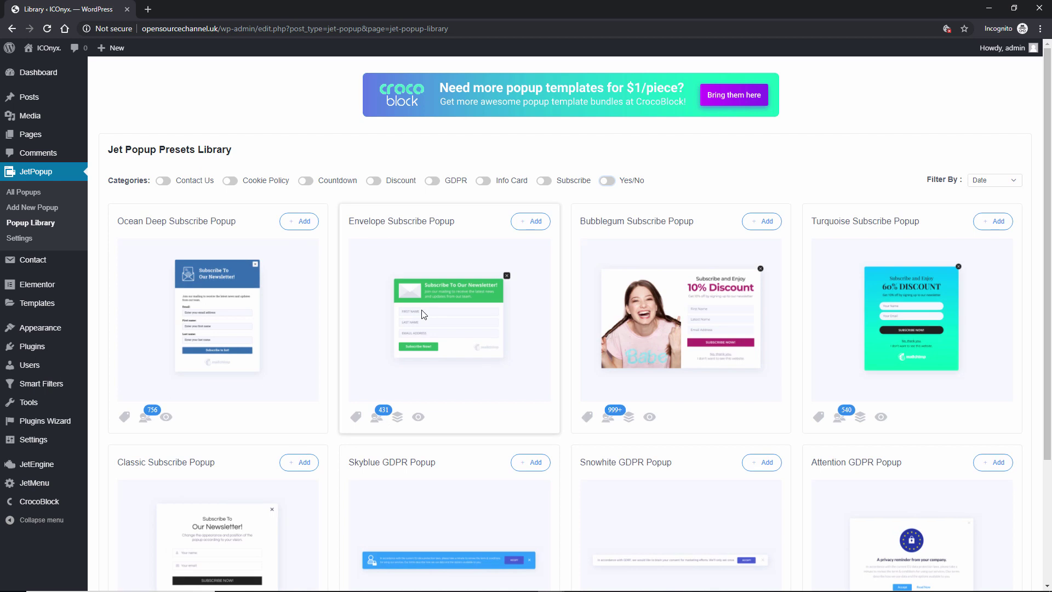
Step: Page through the library to the page with Fashion, Gadgets, Modern and Sunny Subscribe presets
scroll(385, 344, "down", 3)
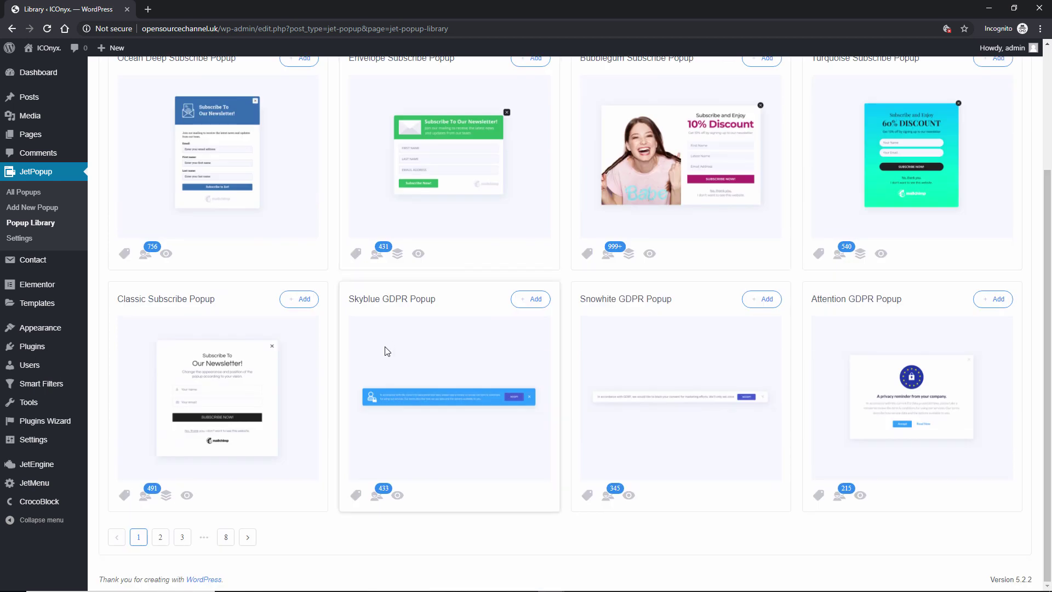
left_click(160, 537)
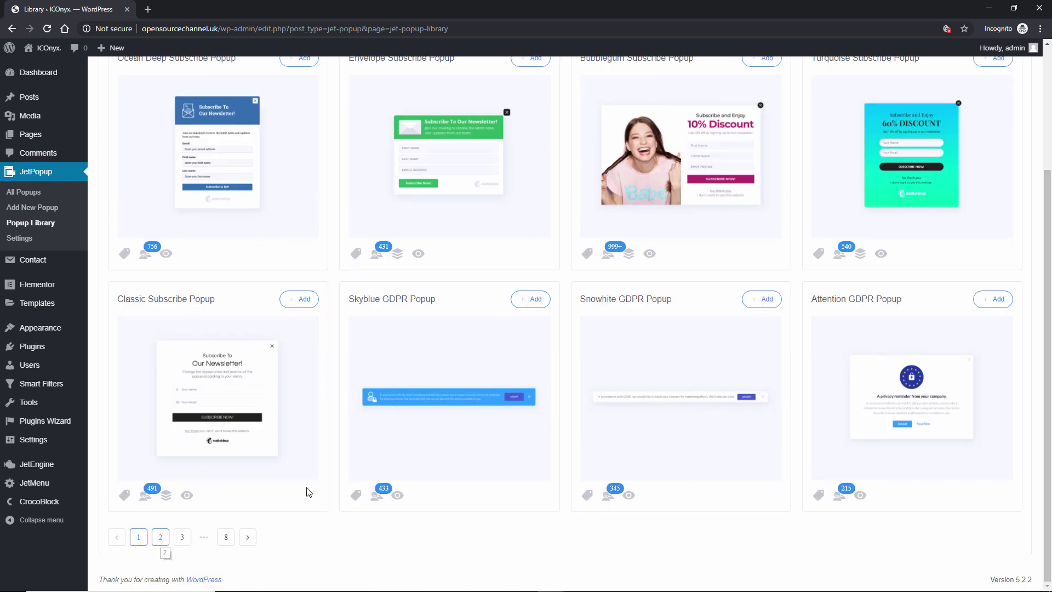
scroll(360, 446, "down", 5)
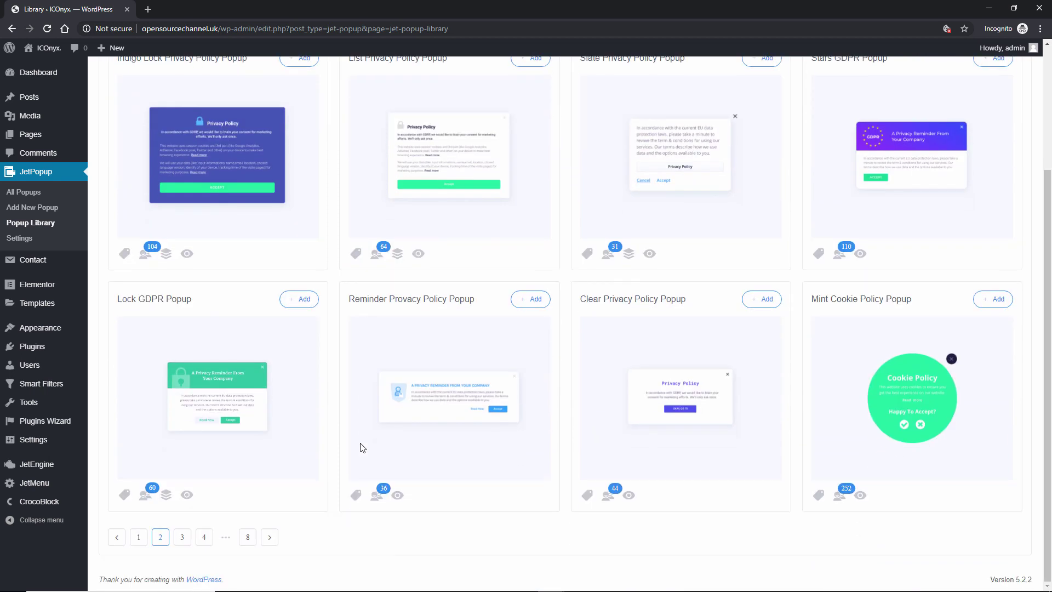
scroll(488, 465, "down", 3)
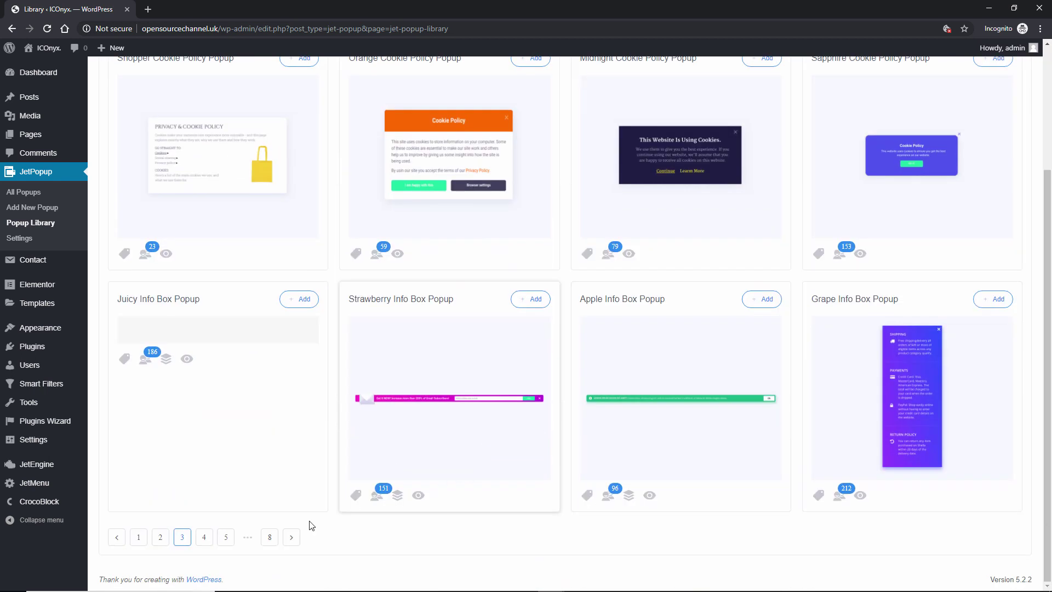
left_click(291, 537)
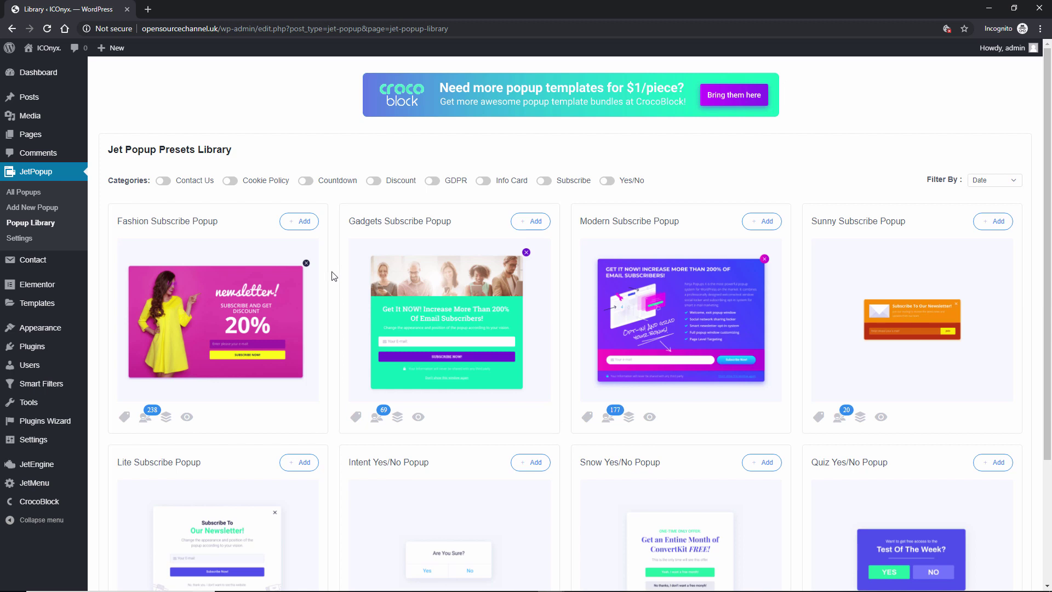
Step: From JetPopup > All Popups, bring up the Select Layout Preset dialog with Classic chosen
left_click(31, 199)
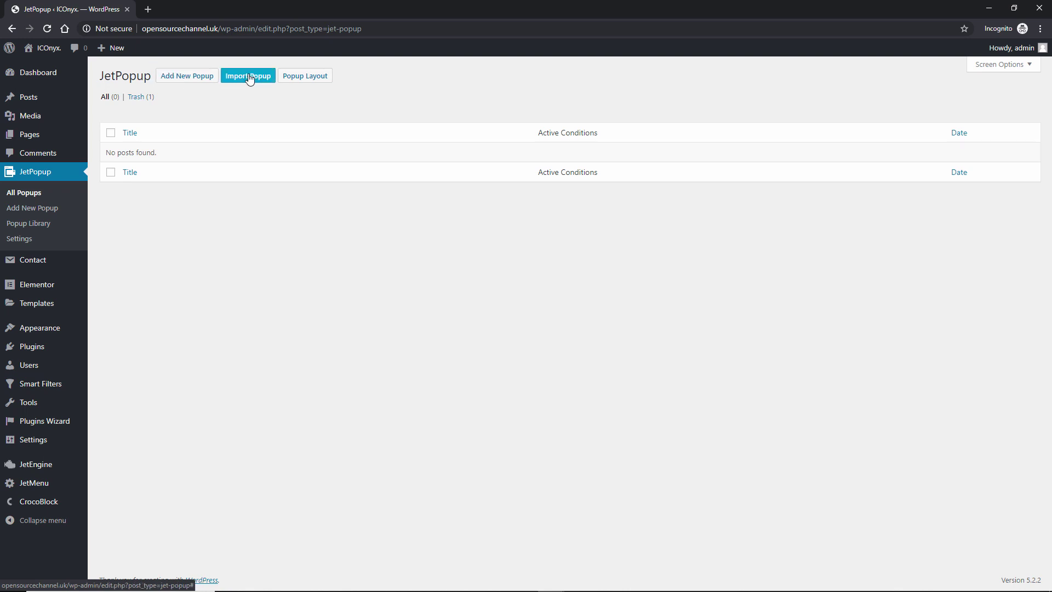
left_click(300, 82)
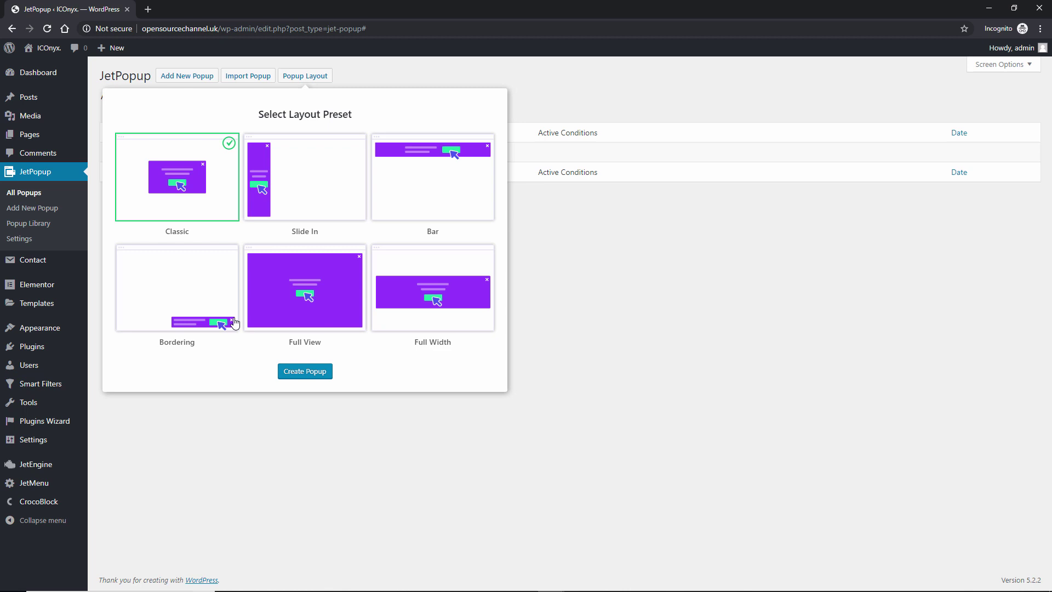
Step: Create a Classic-layout popup and delete its sample heading and text/button sections
left_click(302, 373)
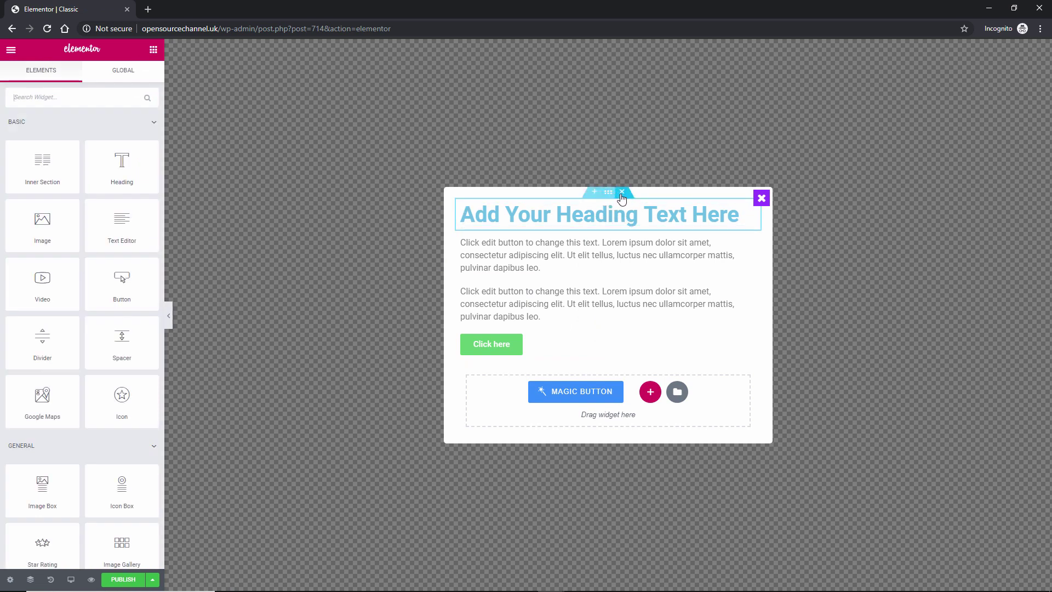
left_click(622, 193)
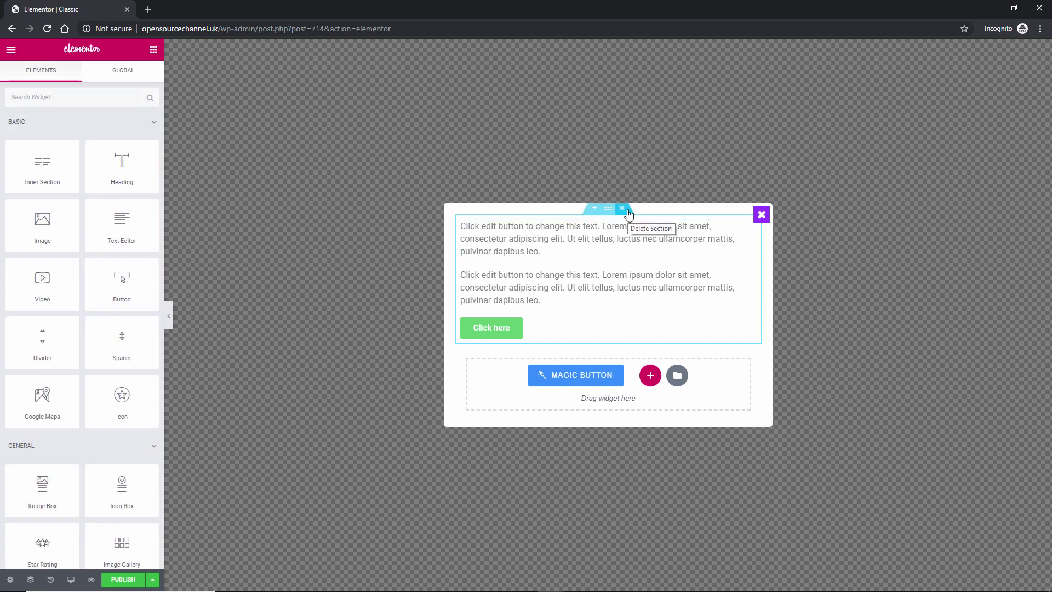
left_click(622, 209)
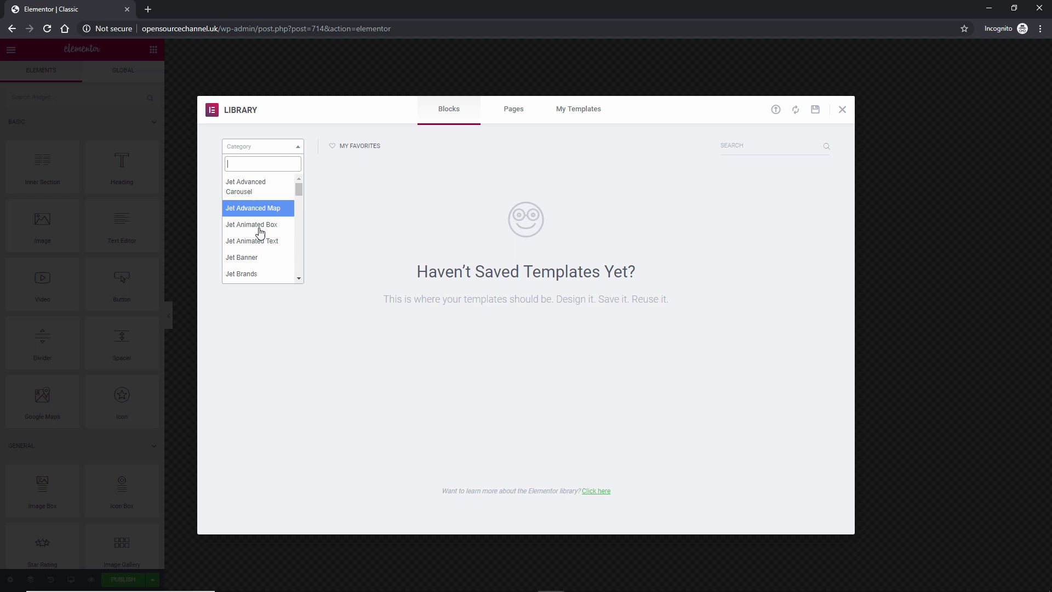
Step: Try the Jet Button category, then clear the Library Blocks category filter to show all blocks
scroll(259, 247, "down", 3)
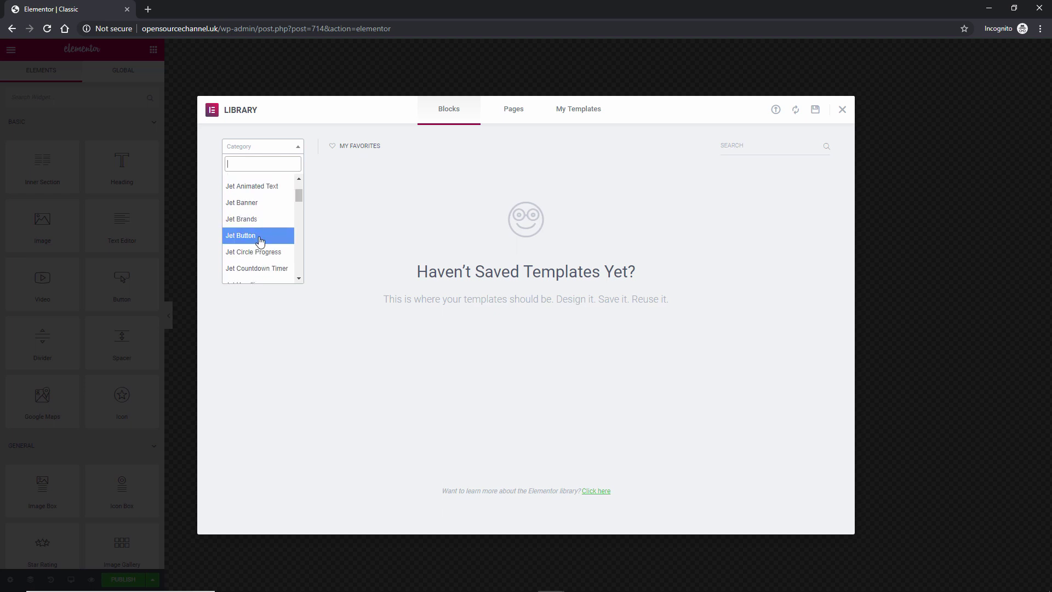
left_click(260, 237)
left_click(284, 146)
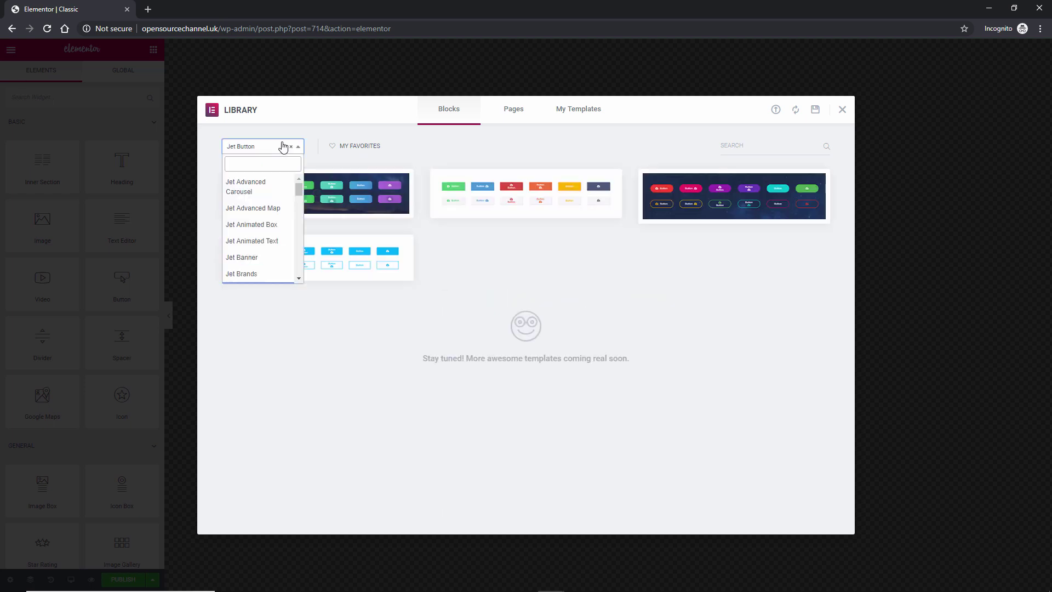
scroll(290, 183, "down", 8)
scroll(290, 184, "up", 8)
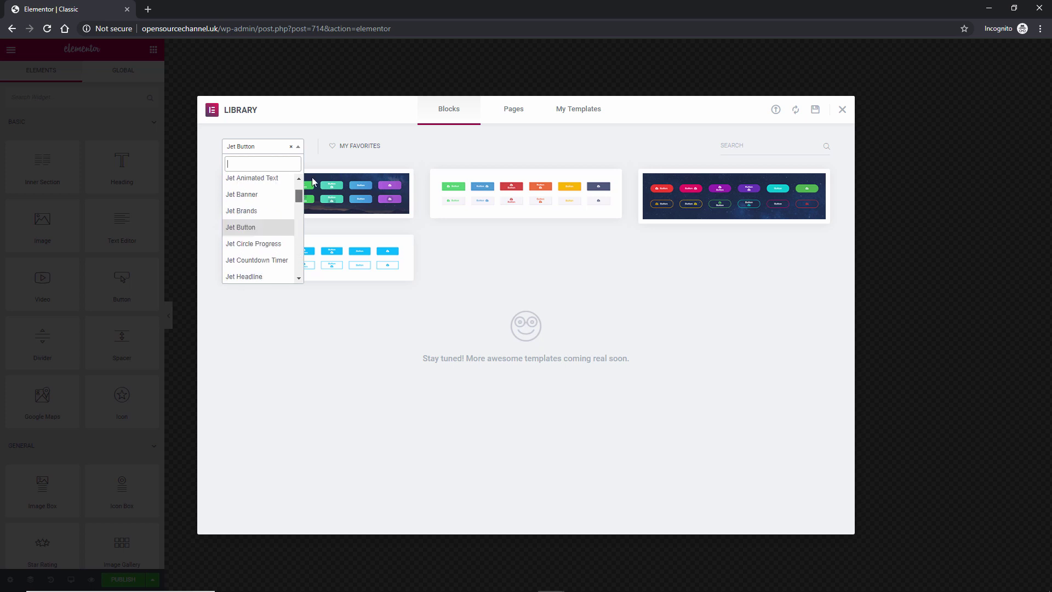
left_click(292, 147)
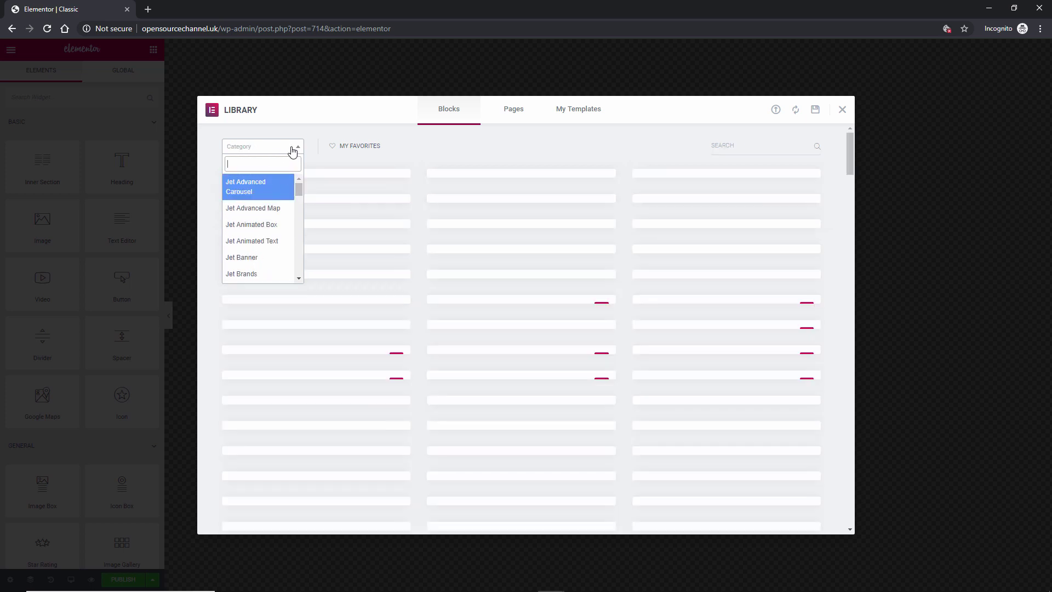
left_click(482, 146)
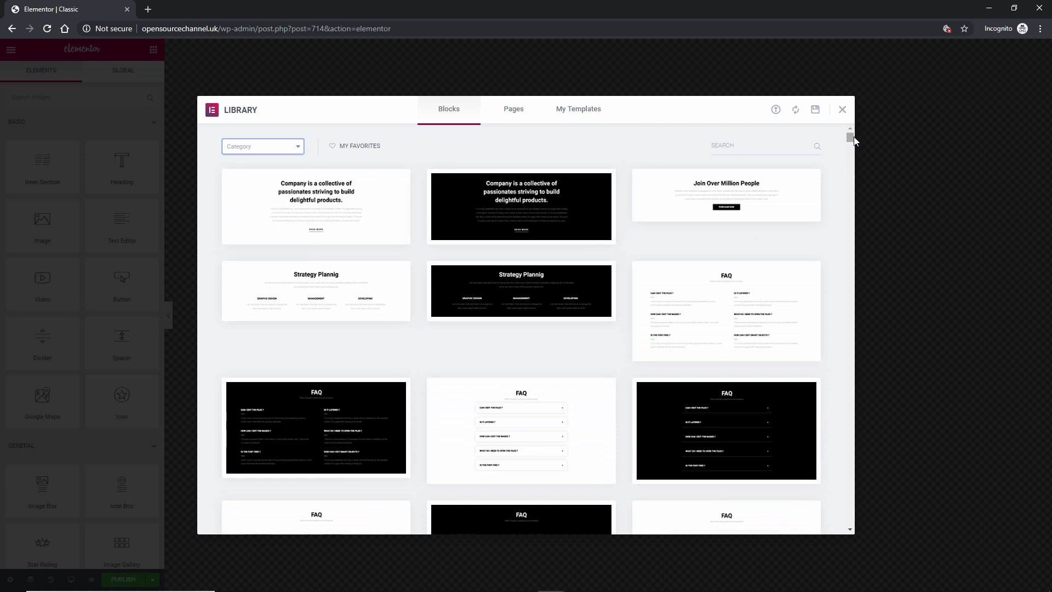
Step: Browse down the Blocks library to the newsletter sign-up designs
left_click_drag(852, 147, 857, 438)
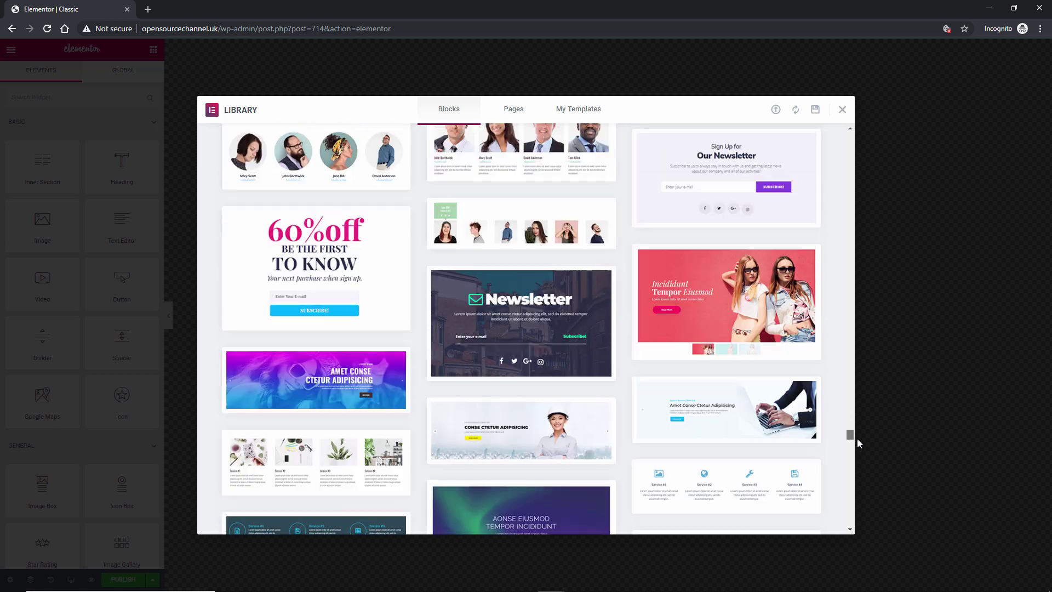
mouse_move(323, 268)
scroll(630, 424, "up", 1)
mouse_move(315, 337)
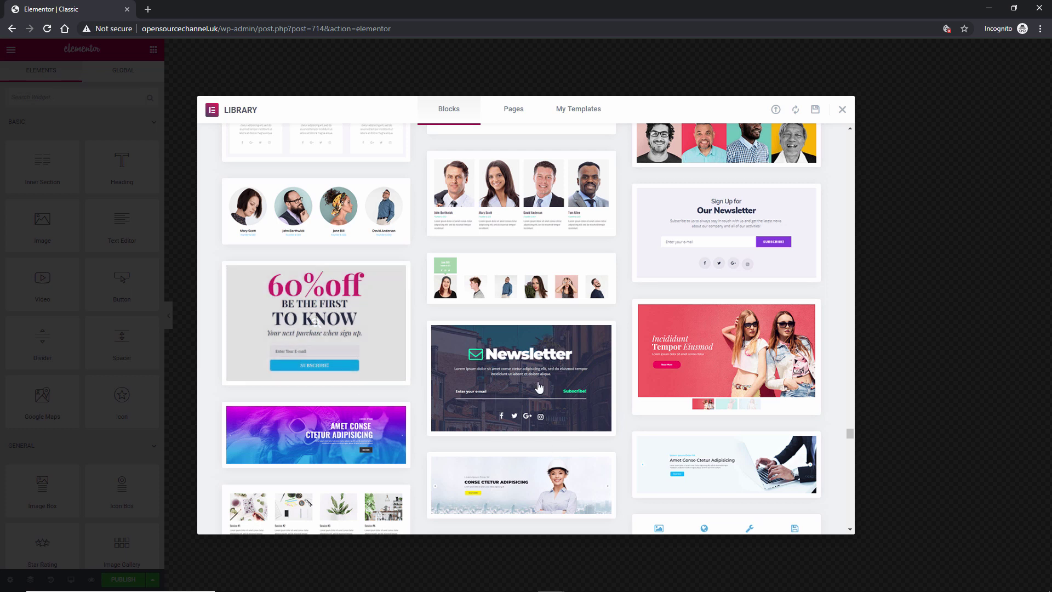
mouse_move(529, 383)
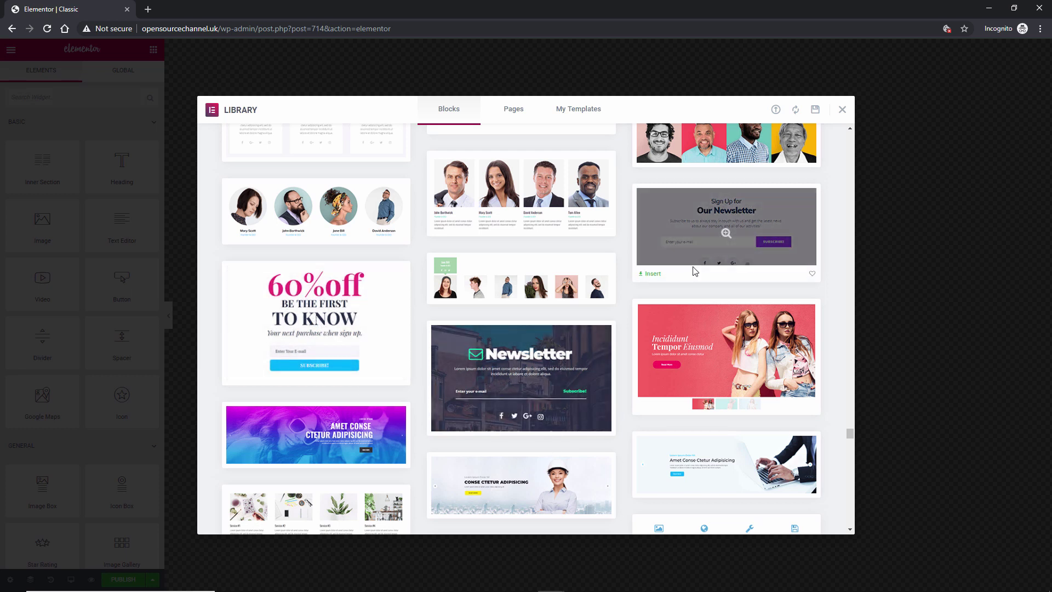
scroll(695, 271, "down", 4)
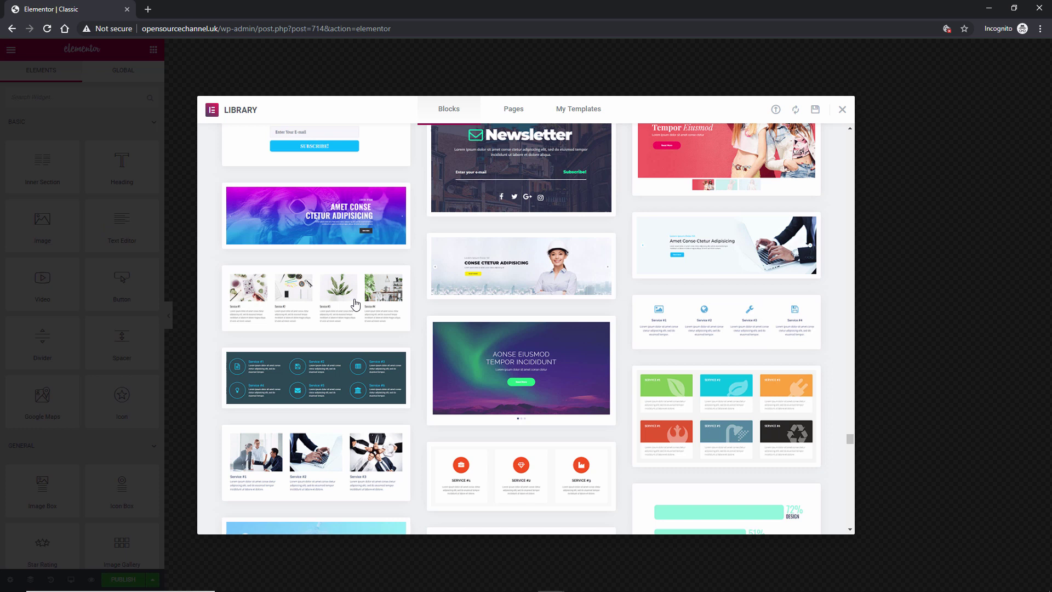
scroll(436, 340, "down", 4)
scroll(436, 341, "up", 6)
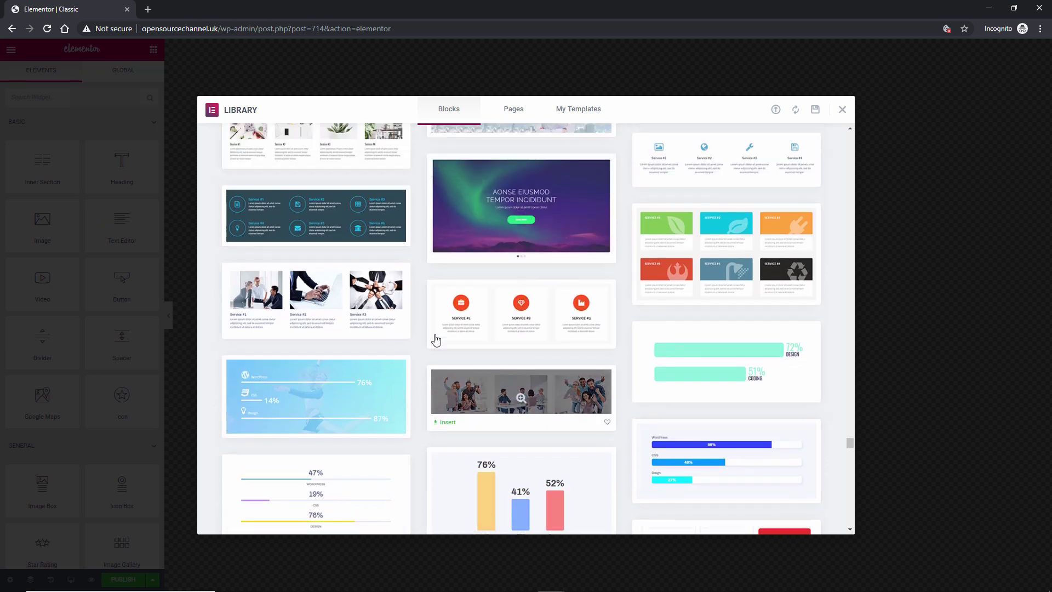
scroll(435, 335, "up", 2)
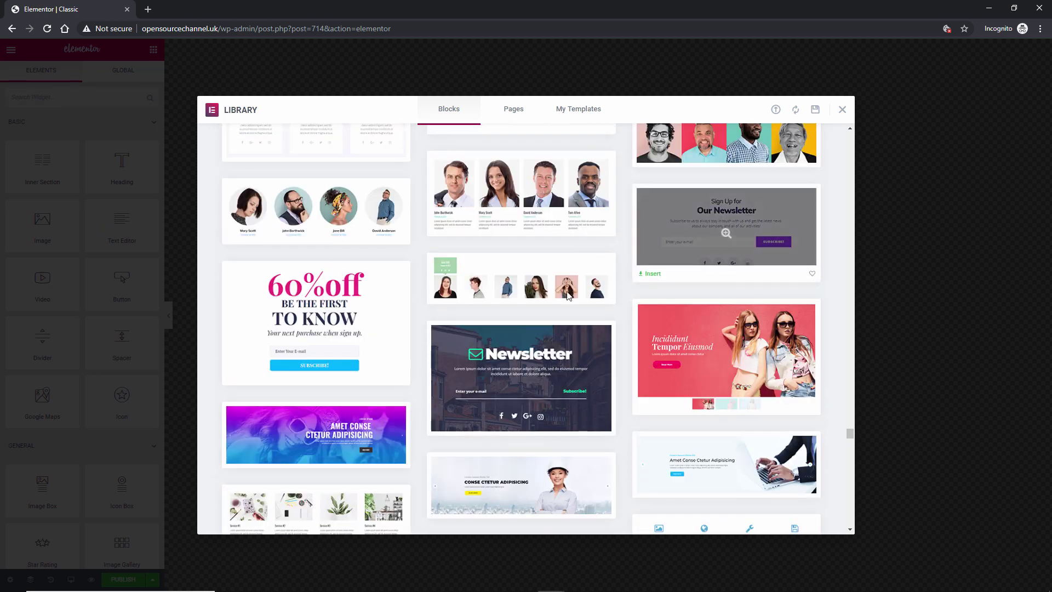
Step: Insert the 'Sign Up for Our Newsletter' block and widen its form column beside the e-mail field
left_click(651, 274)
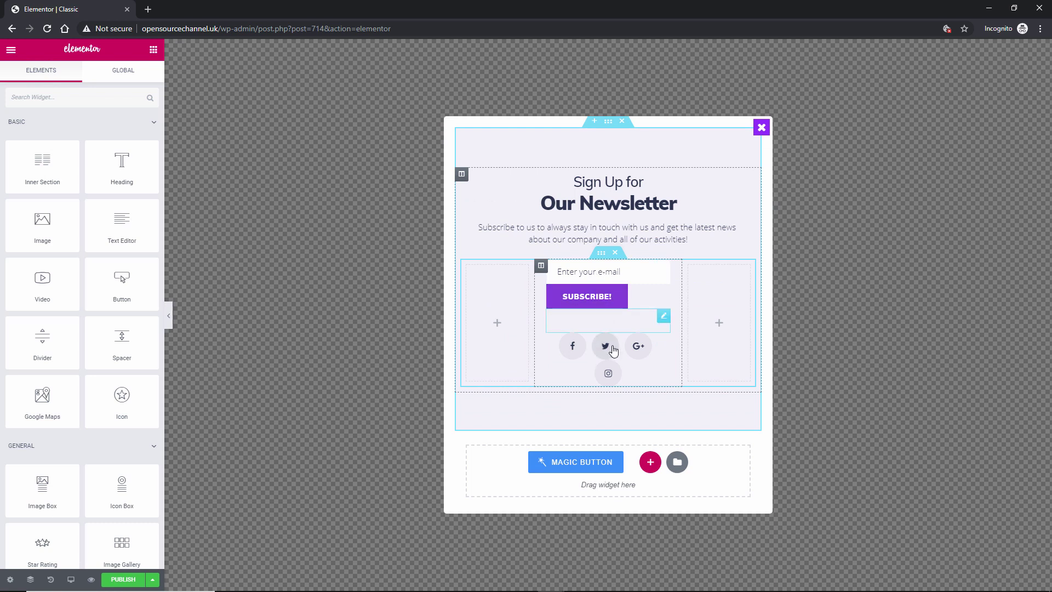
left_click_drag(534, 288, 485, 299)
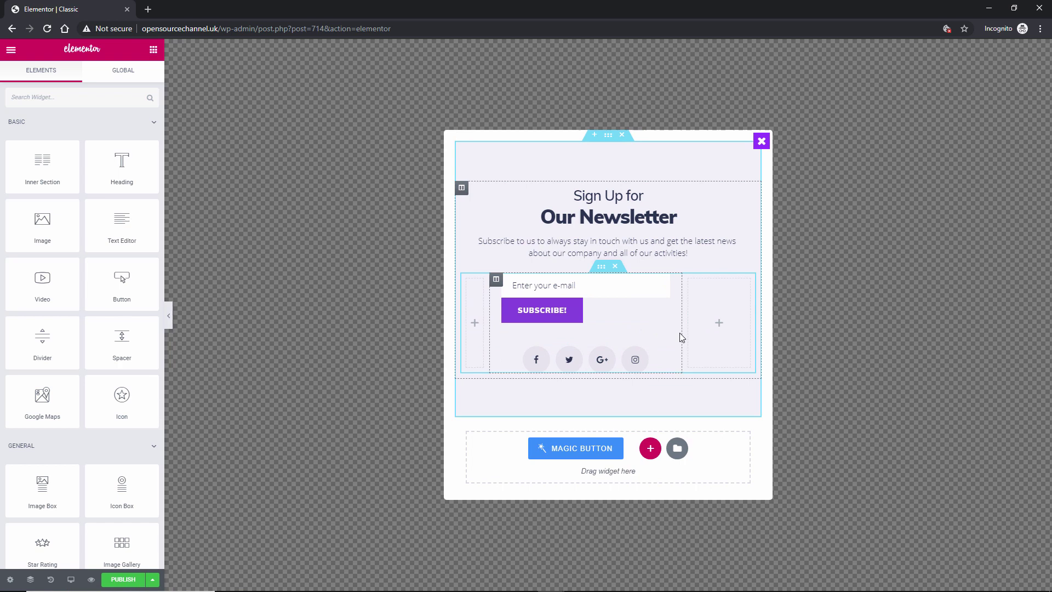
left_click_drag(681, 333, 726, 339)
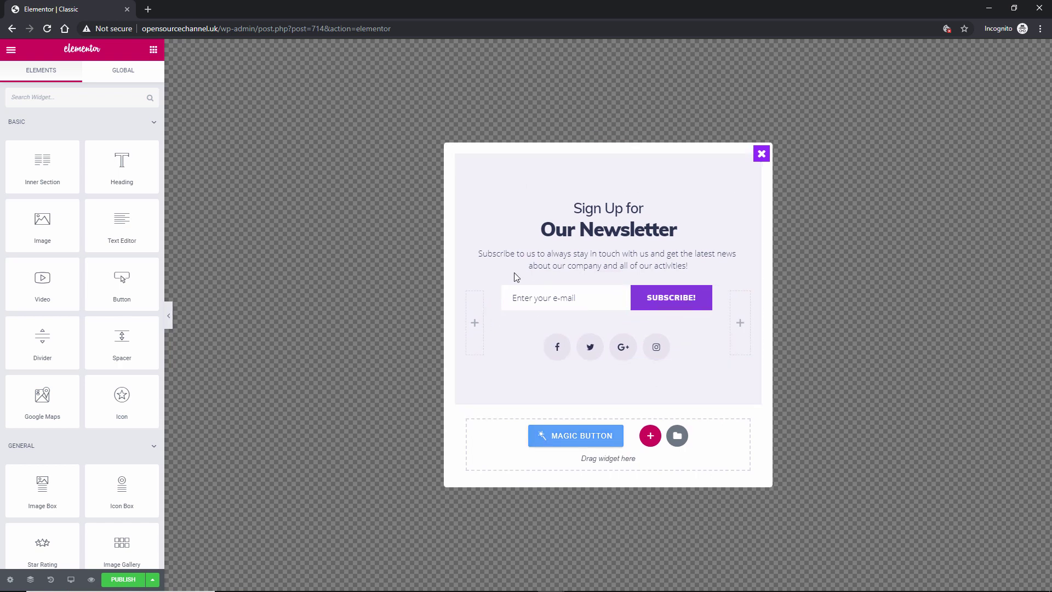
Step: Set both side columns of the newsletter block to 9% width and publish the popup
left_click(467, 291)
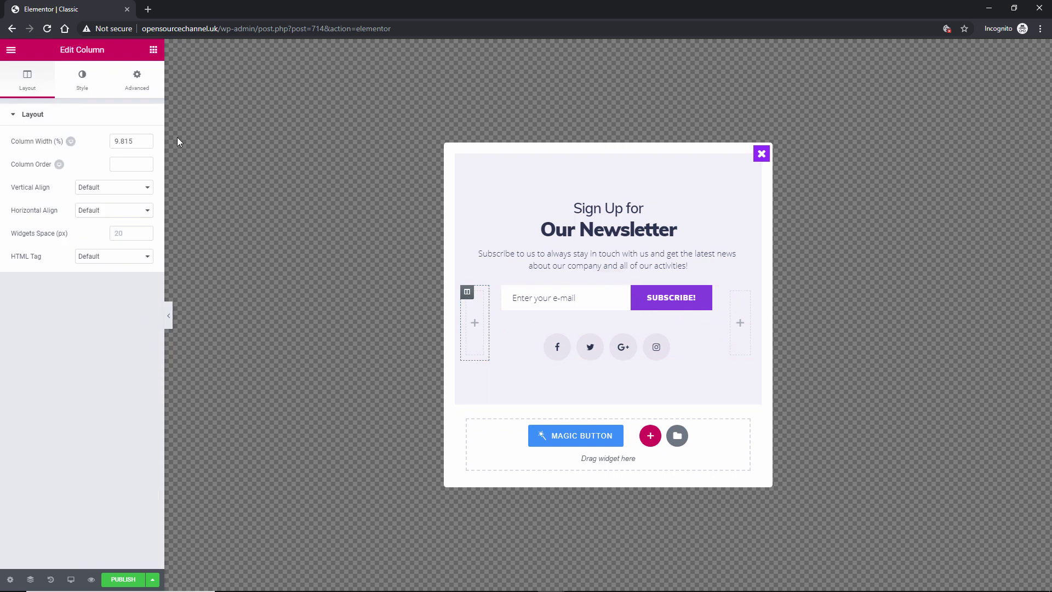
double_click(128, 141)
type("9")
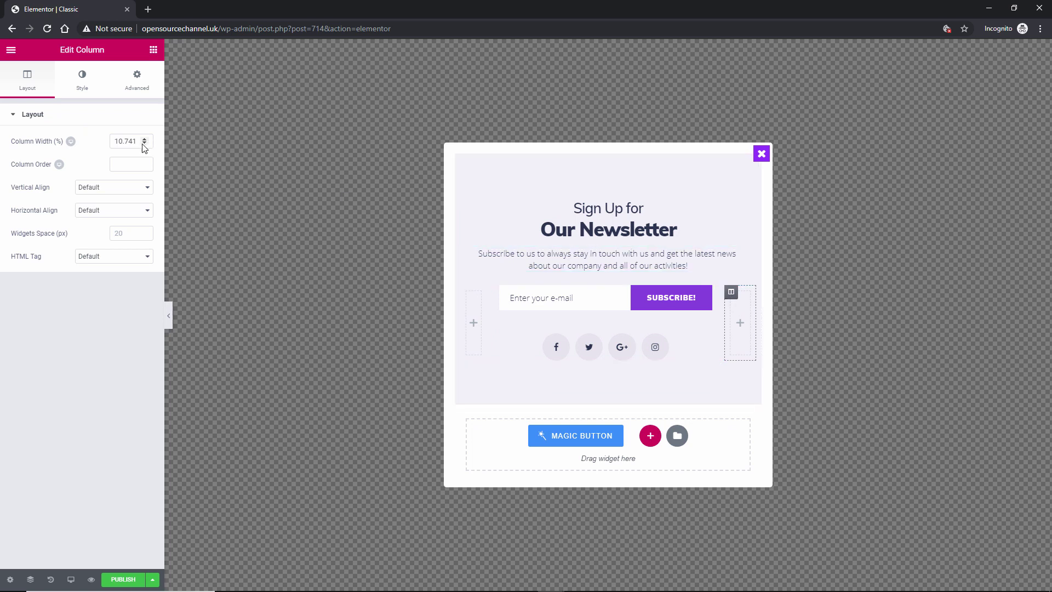
left_click_drag(137, 141, 107, 132)
type("9")
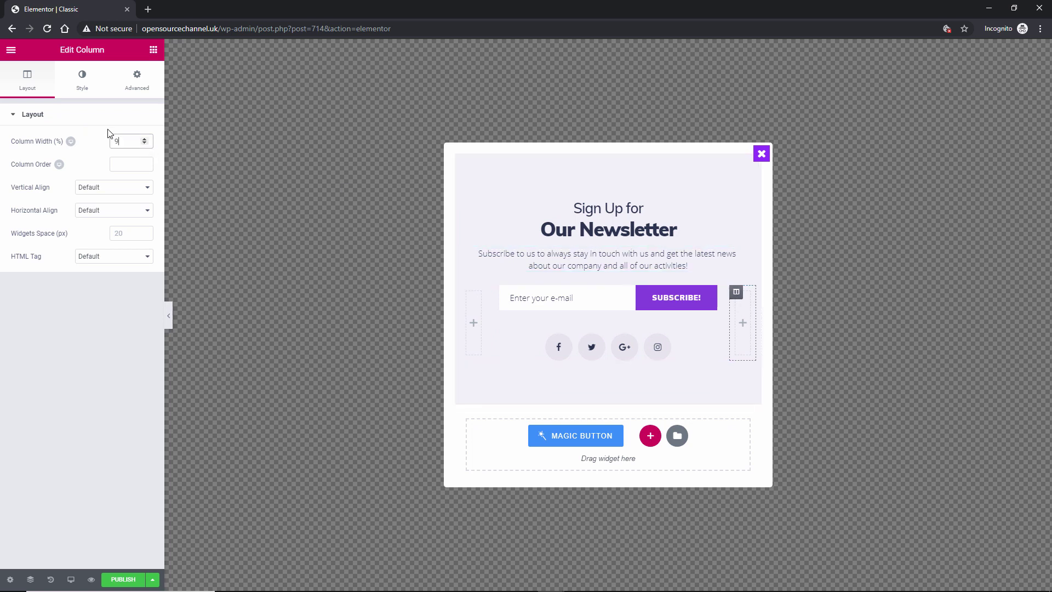
left_click(73, 378)
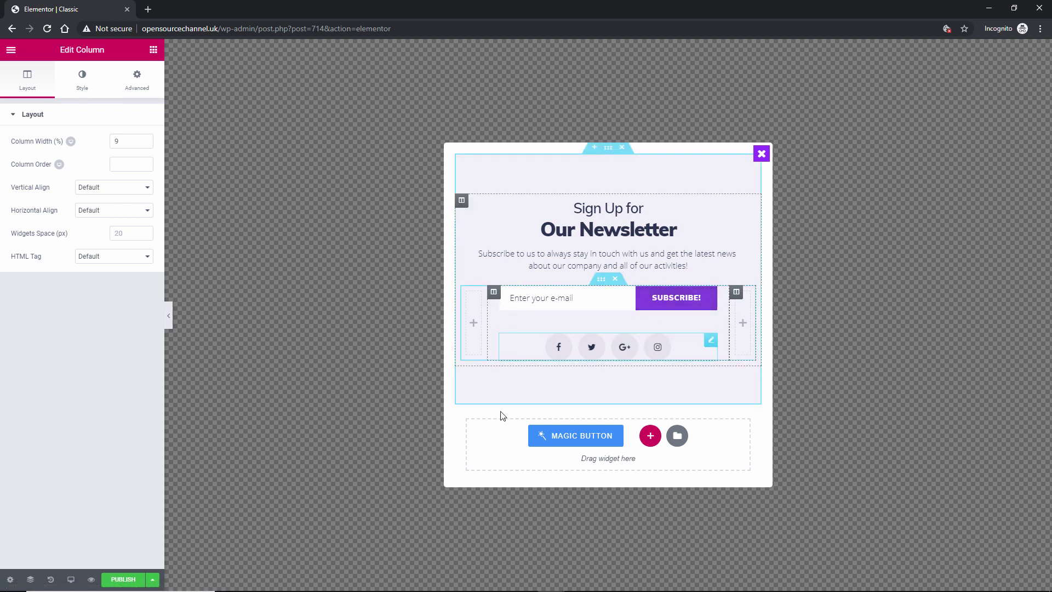
left_click(135, 582)
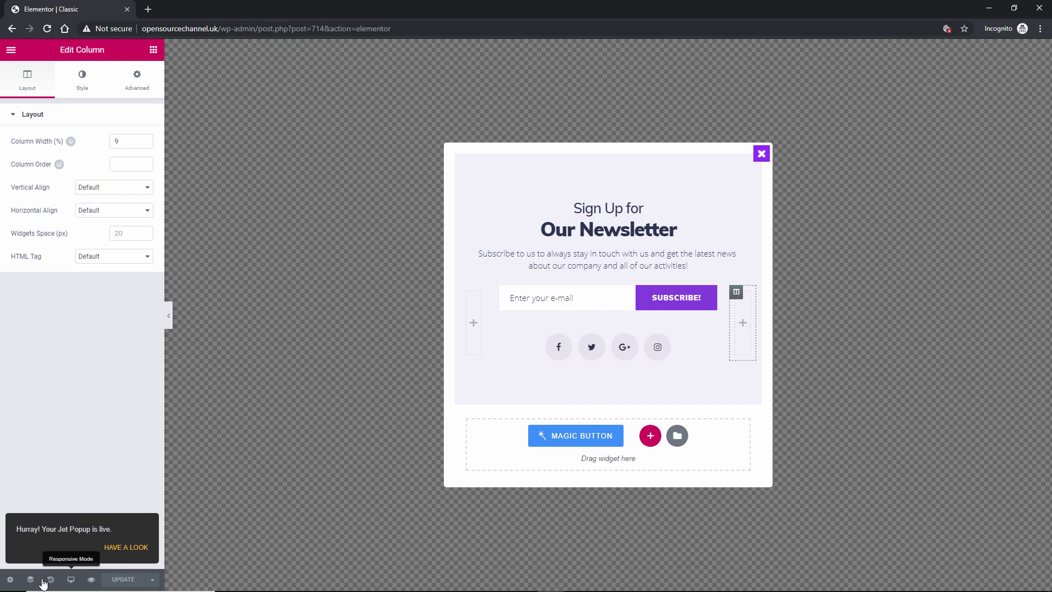
Step: Open the popup's Jet Popup Settings and try the ZoomIn entrance animation before reverting to Fade
left_click(11, 580)
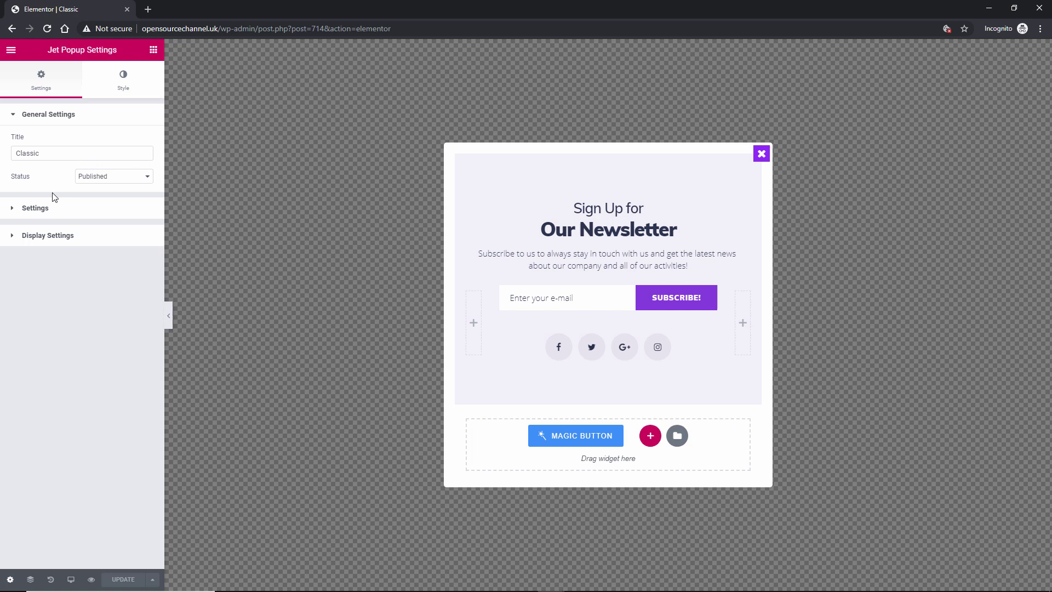
left_click(35, 209)
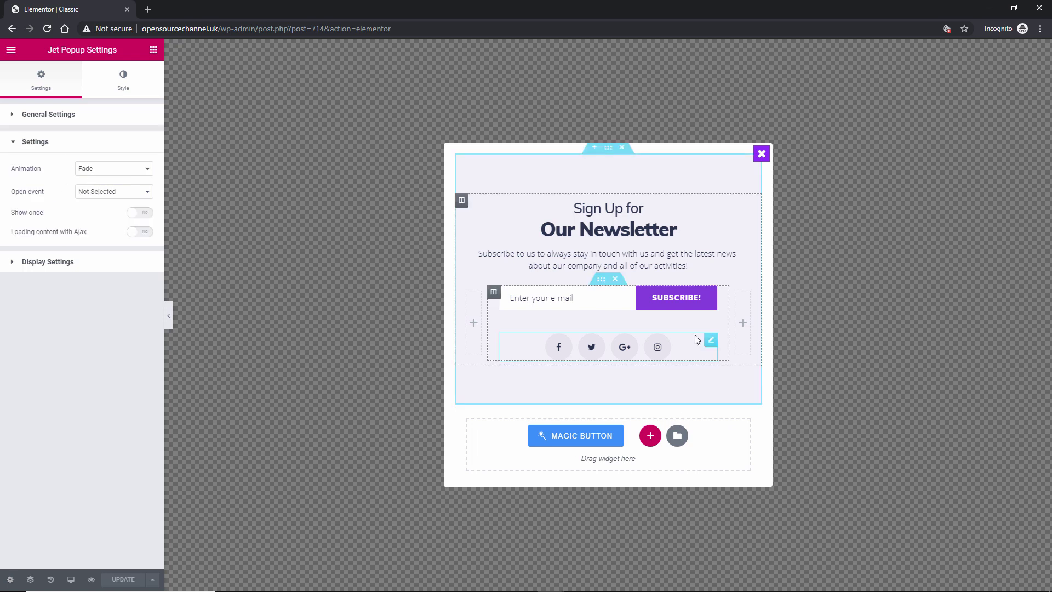
left_click(105, 172)
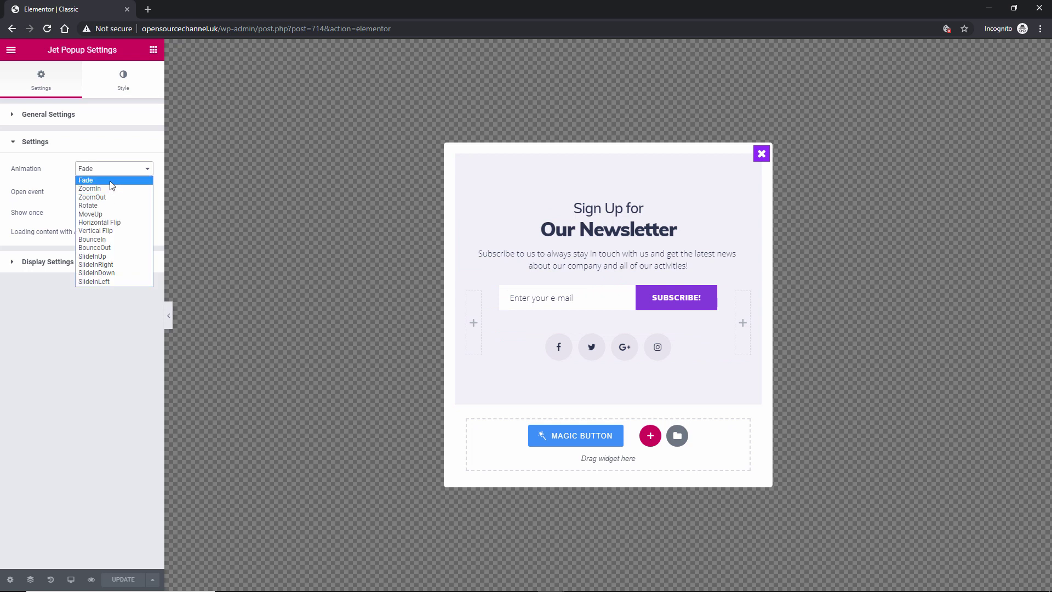
left_click(110, 188)
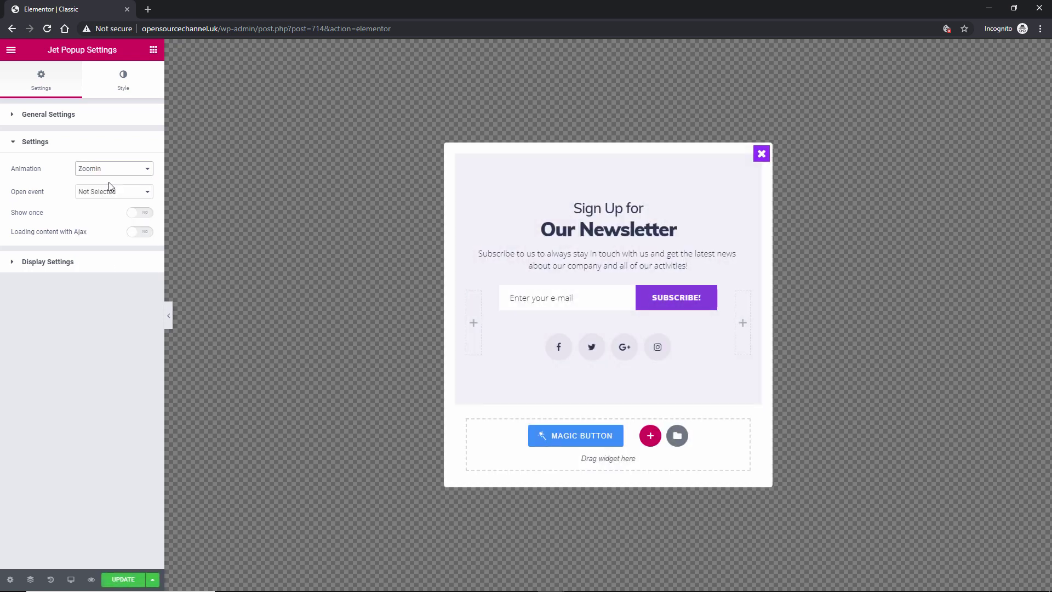
left_click(114, 171)
left_click(109, 177)
Step: Preview the ZoomOut, Rotate and BounceOut animations, then settle on Fade
left_click(111, 168)
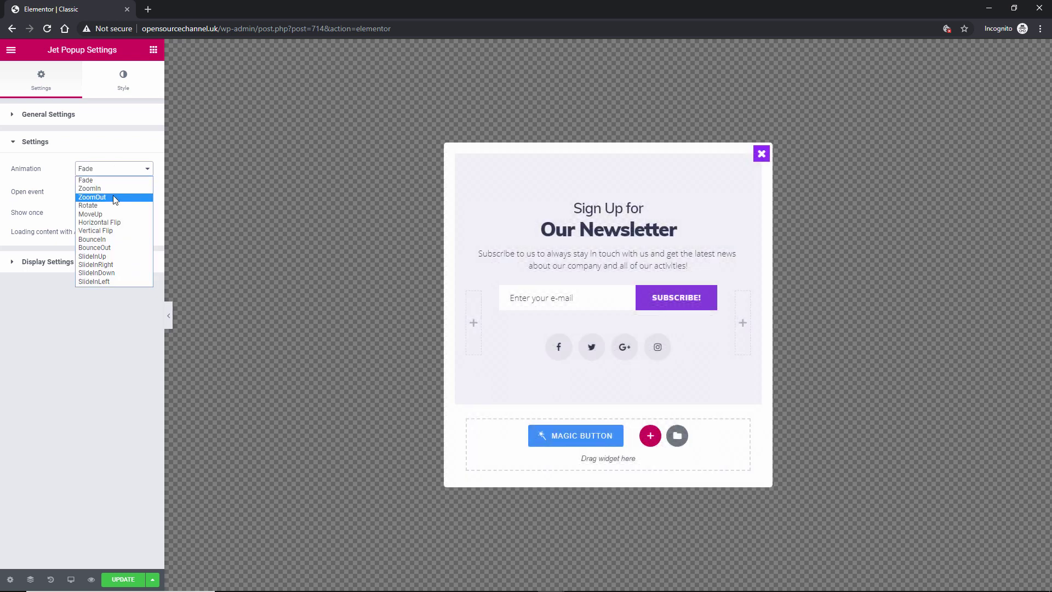
left_click(113, 195)
left_click(114, 170)
left_click(109, 205)
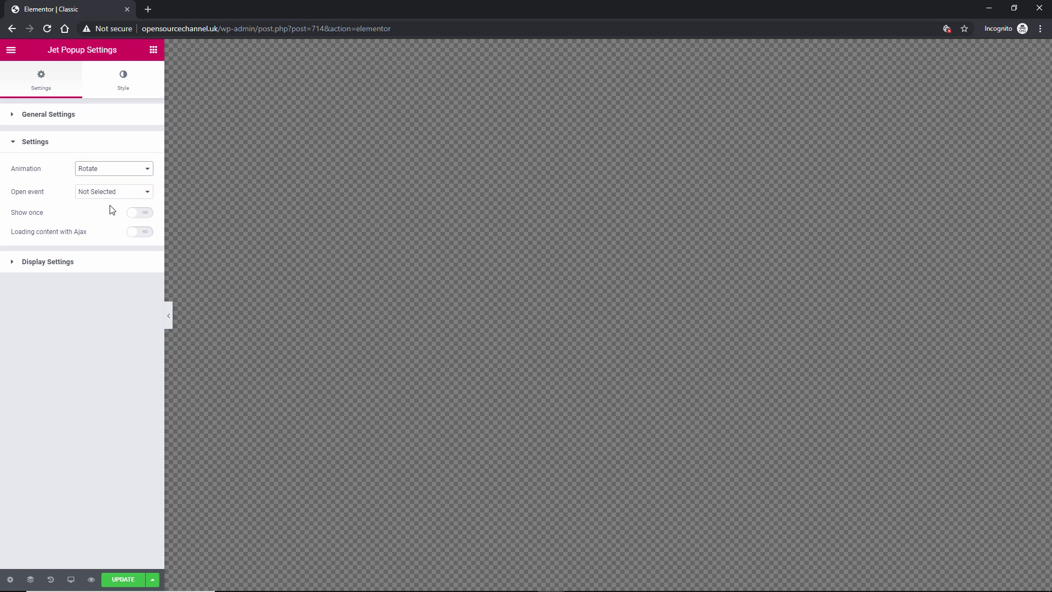
left_click(112, 170)
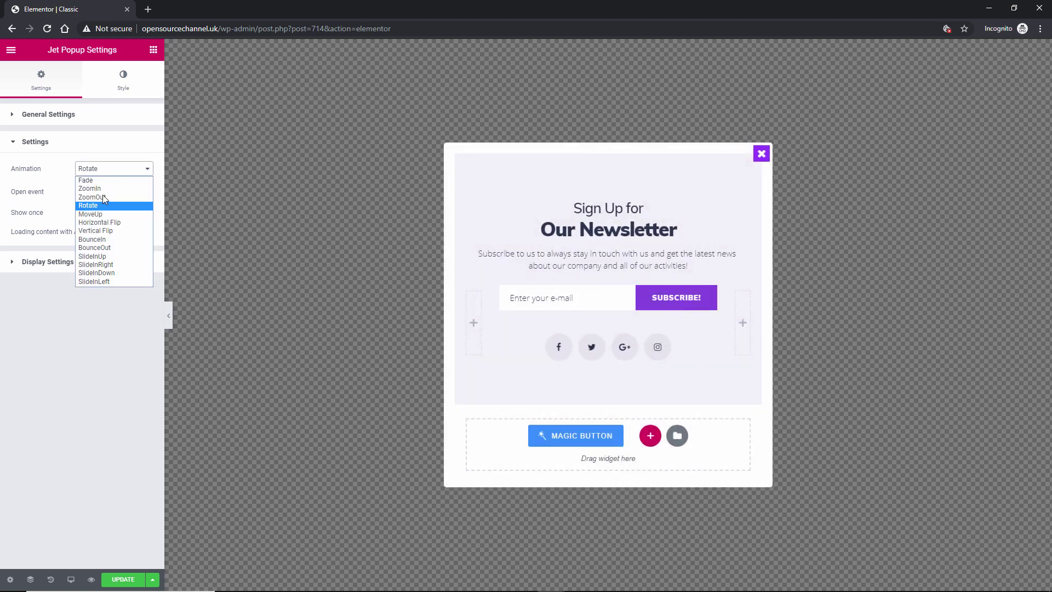
left_click(111, 245)
left_click(118, 169)
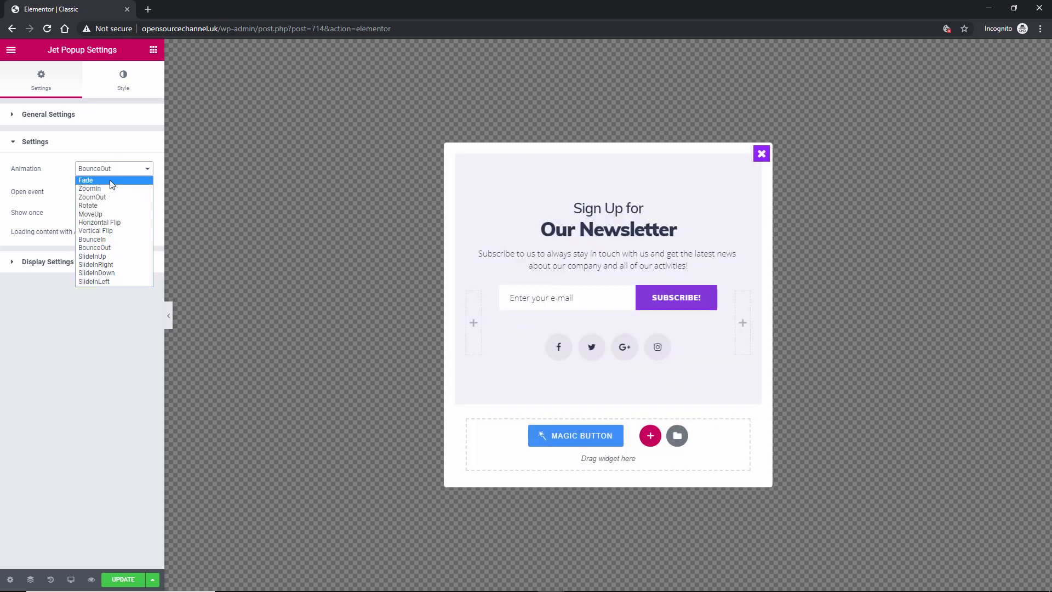
left_click(109, 176)
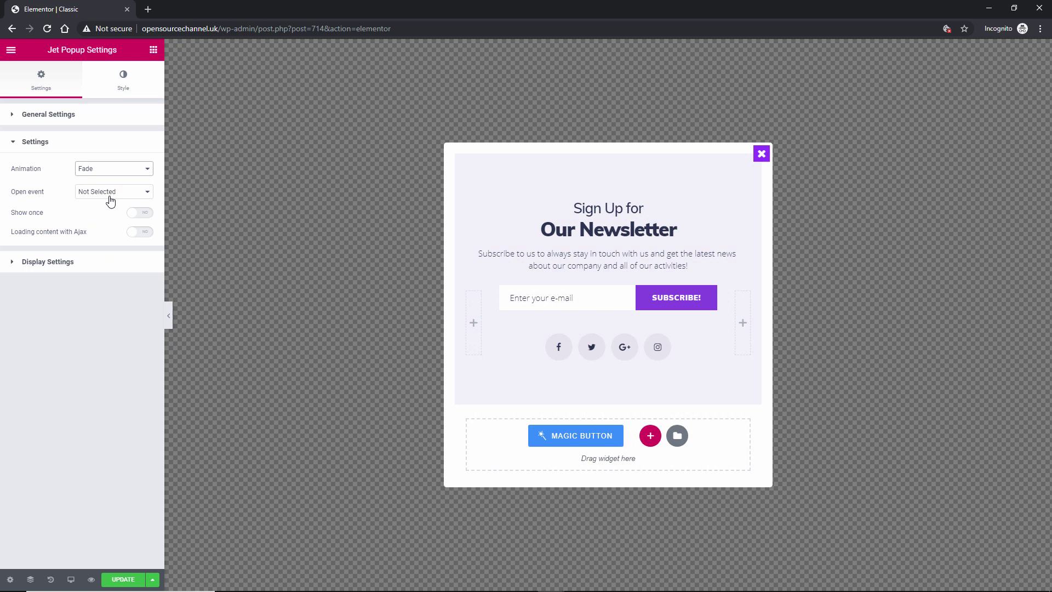
Step: Try the inactivity, scroll, on-date and custom selector triggers, then set Open event to Try exit
left_click(111, 195)
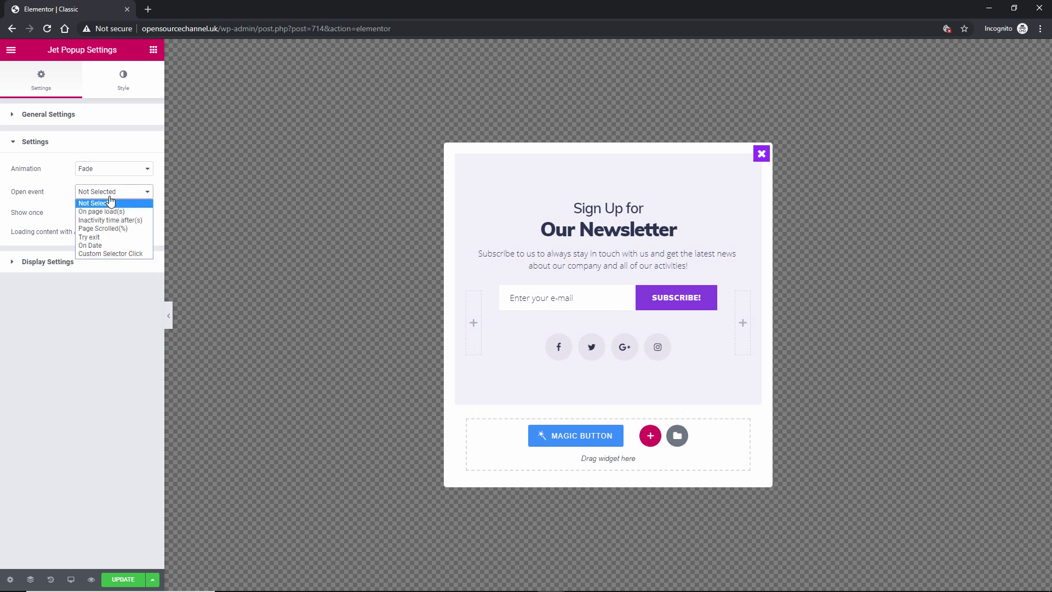
left_click(145, 220)
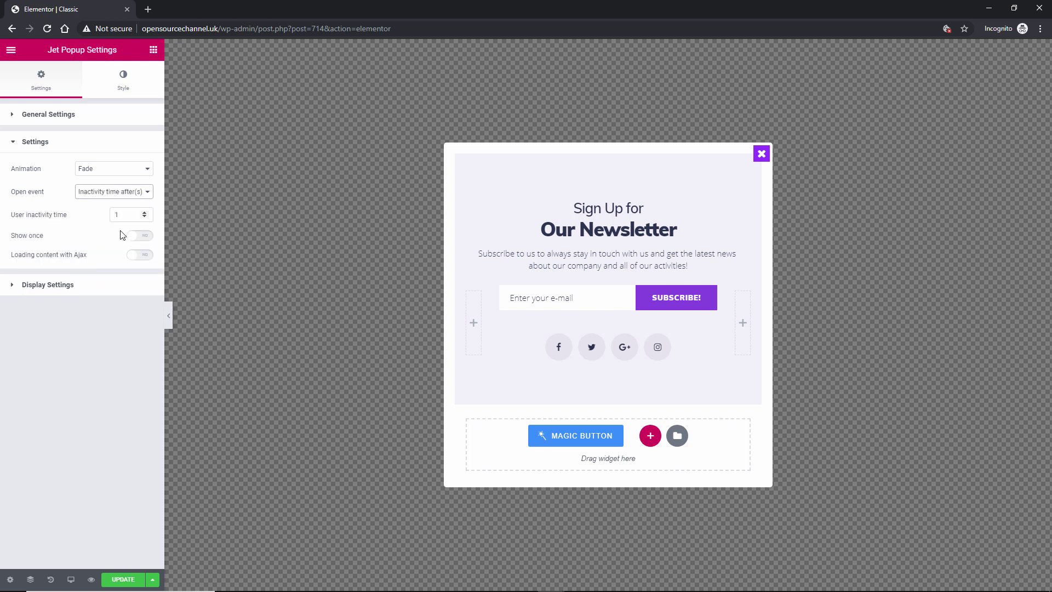
left_click(113, 192)
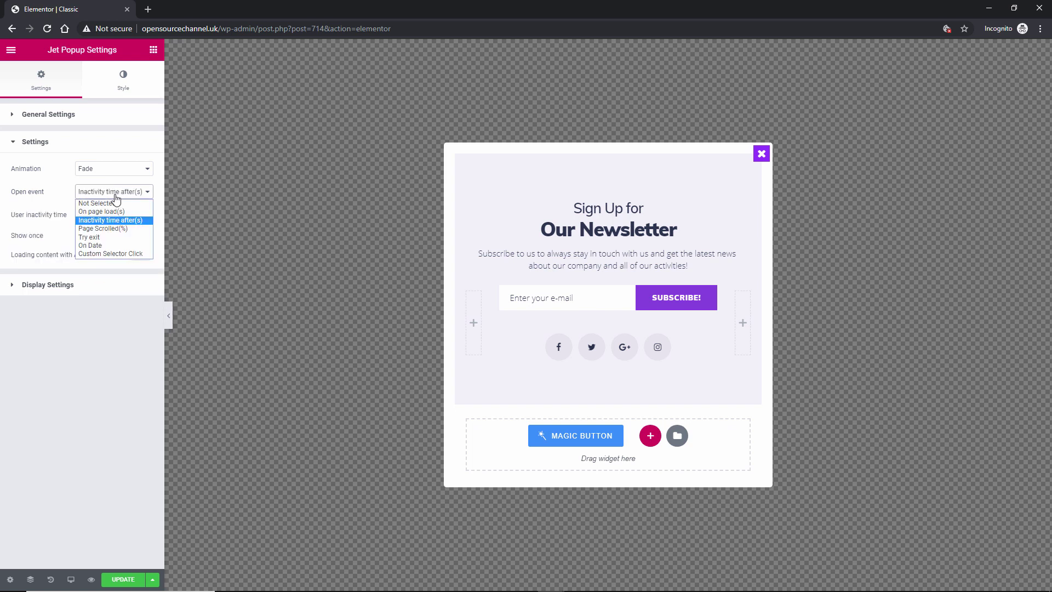
left_click(116, 225)
left_click(121, 193)
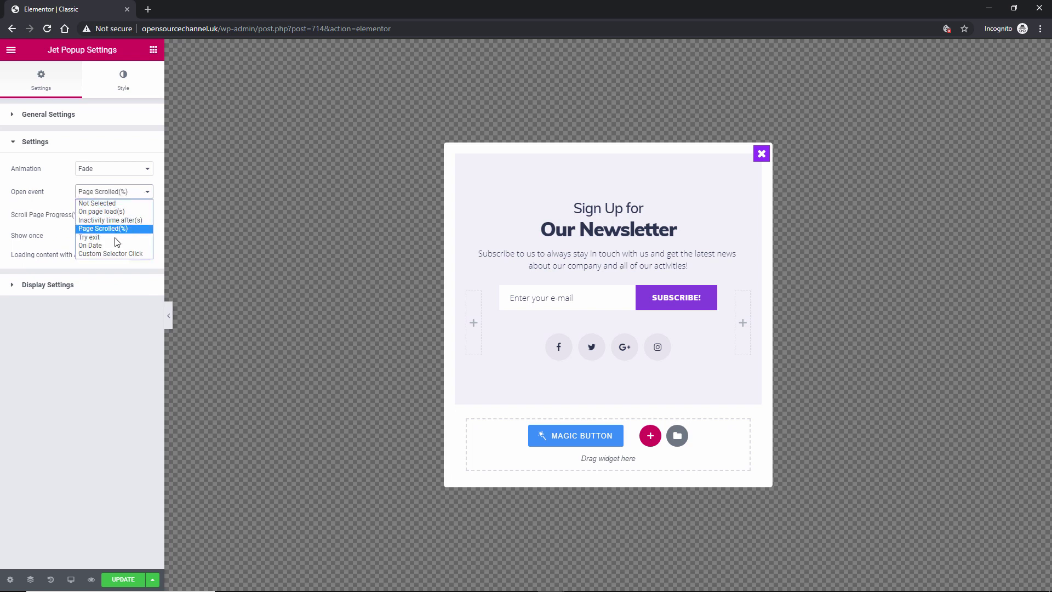
left_click(117, 242)
left_click(121, 193)
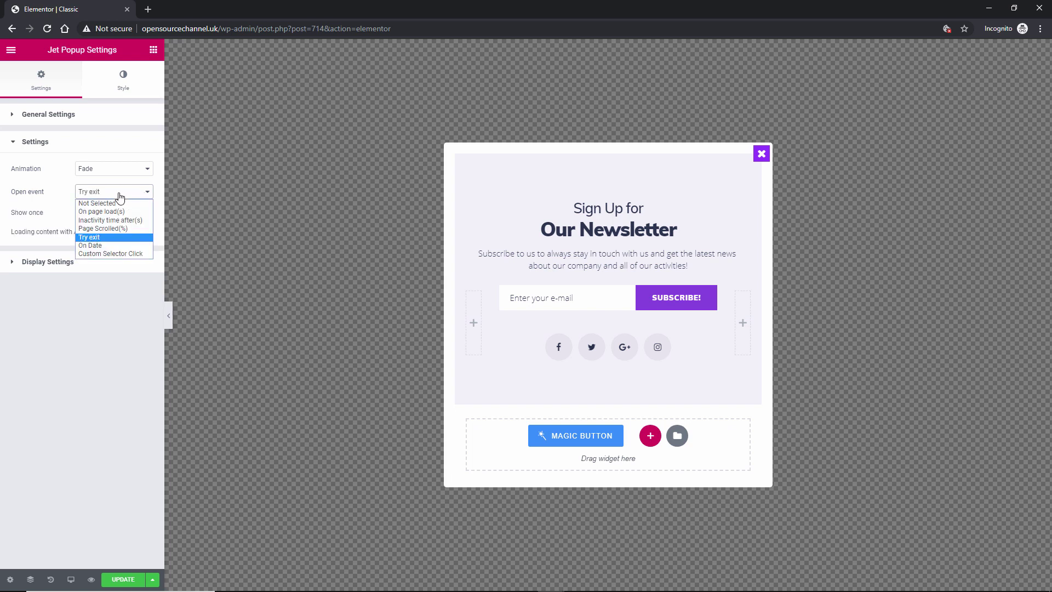
left_click(111, 242)
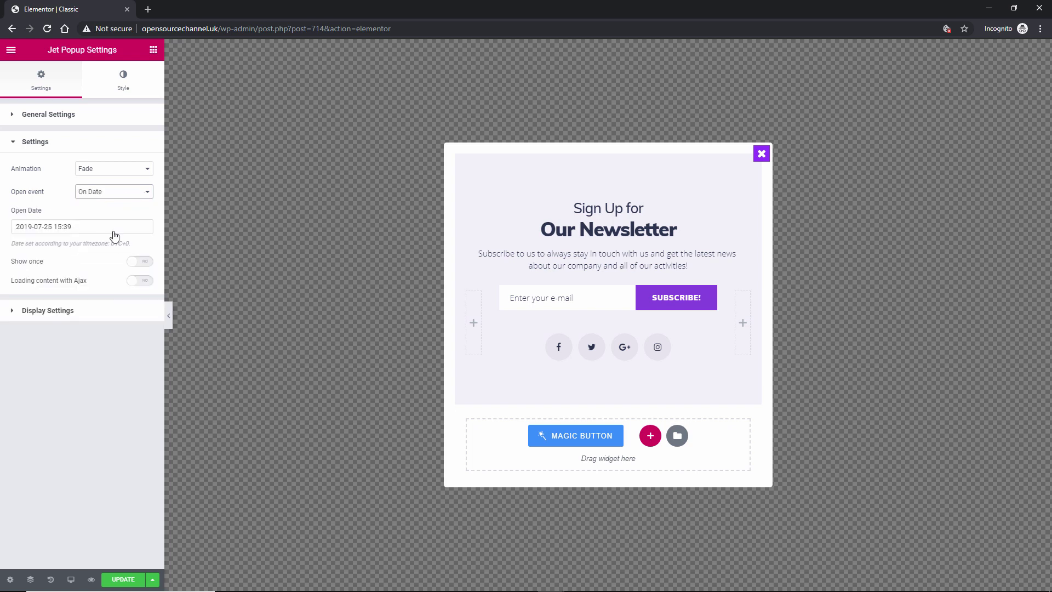
left_click(101, 193)
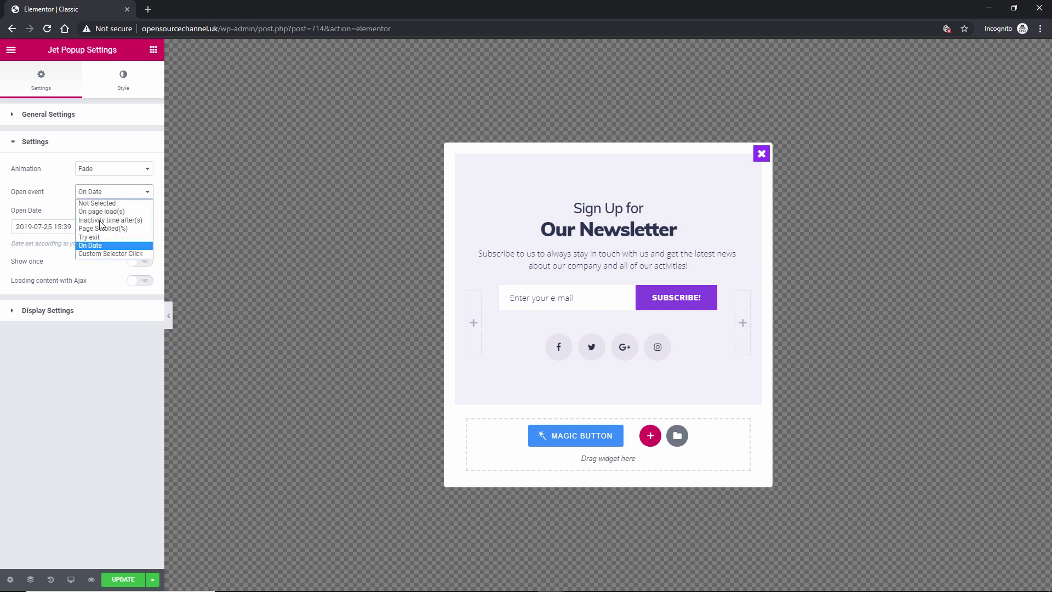
left_click(123, 254)
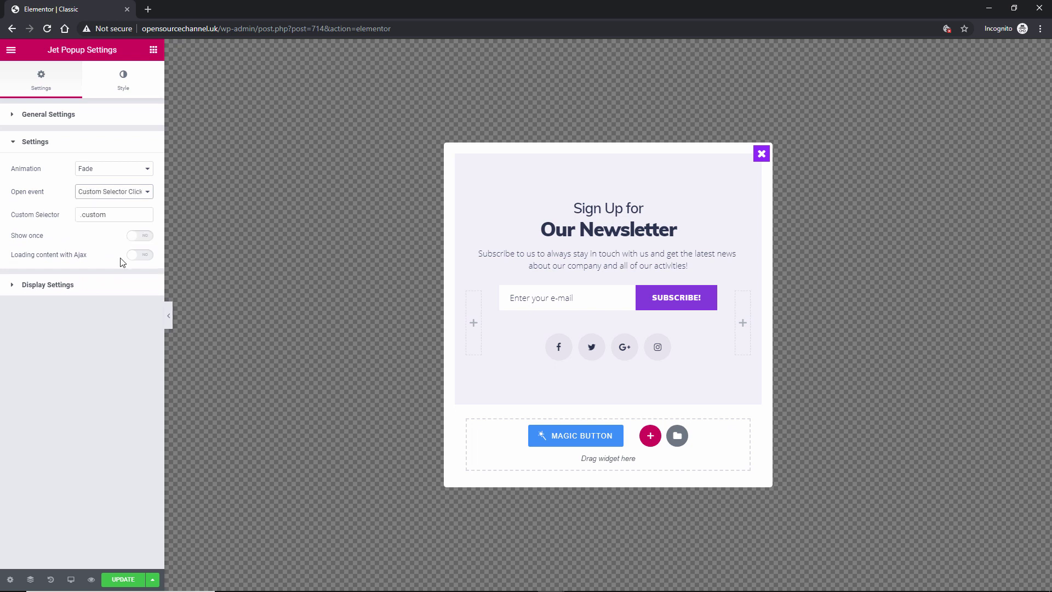
left_click(119, 192)
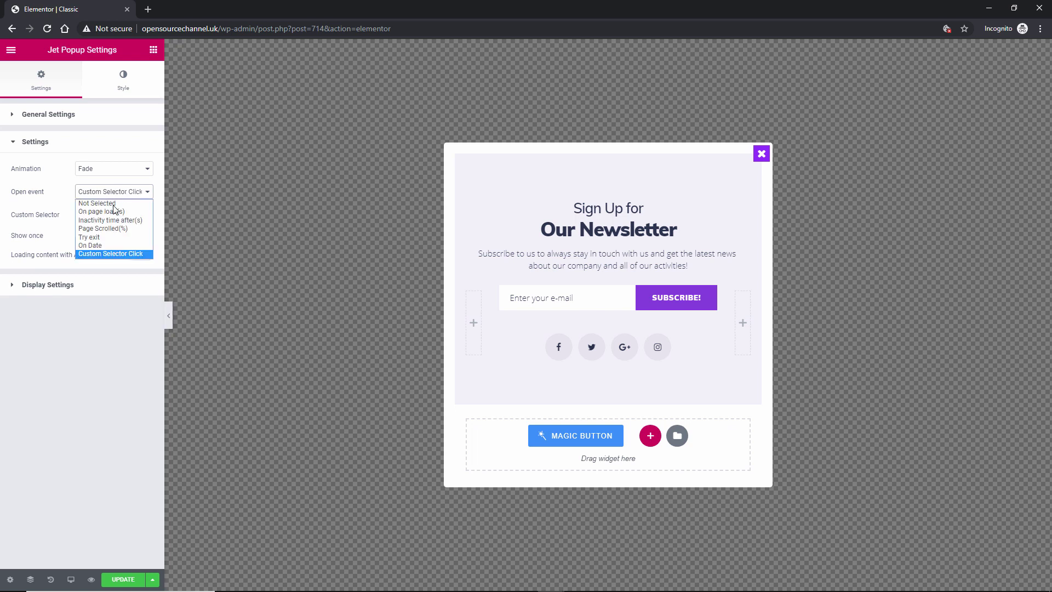
left_click(113, 234)
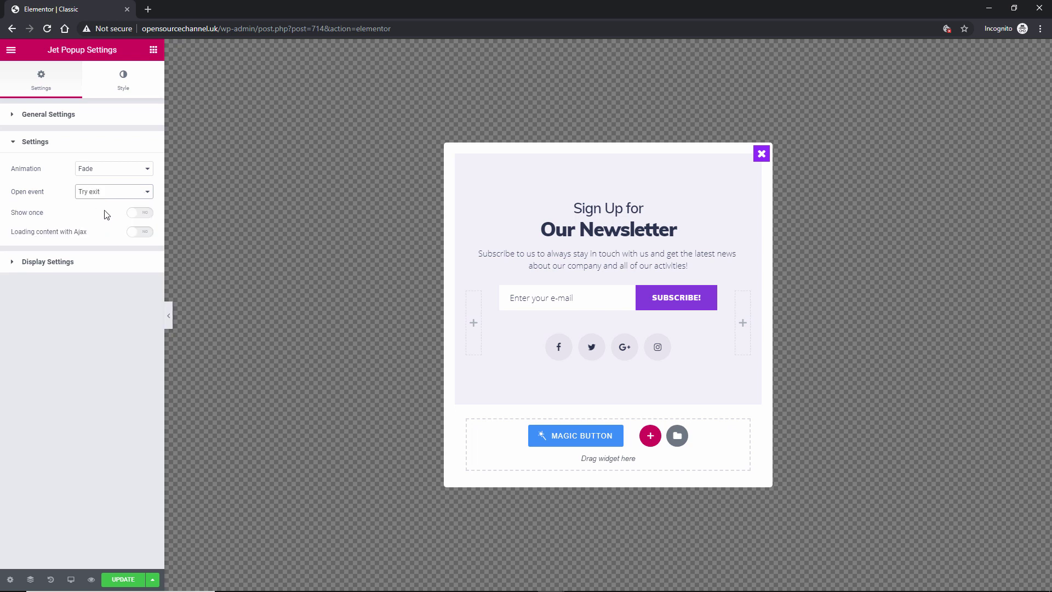
Step: Turn on Show once and set Repeat showing popup in to 3 Hours
left_click(137, 215)
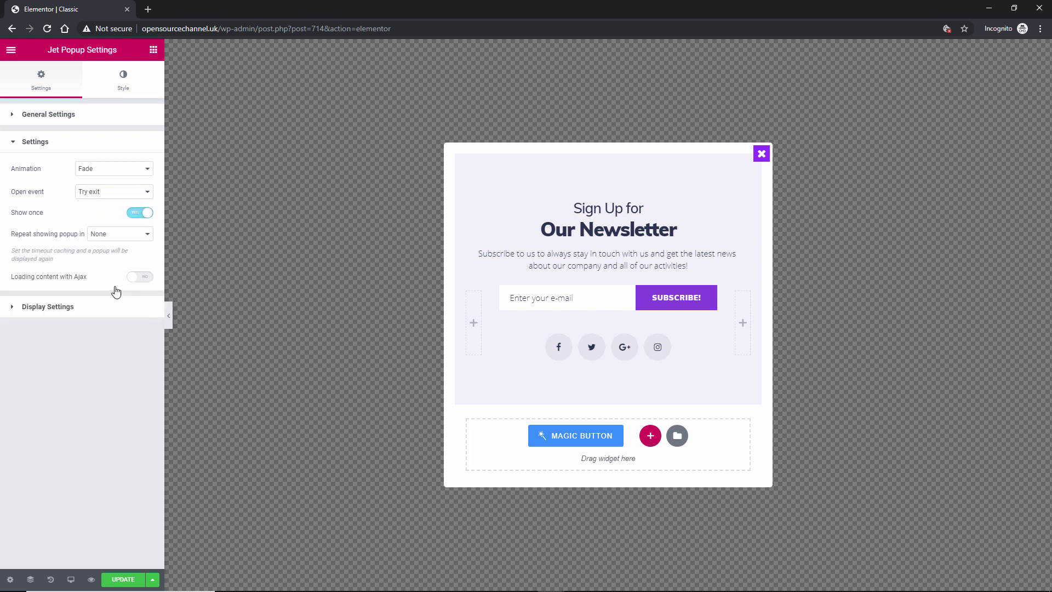
left_click(129, 235)
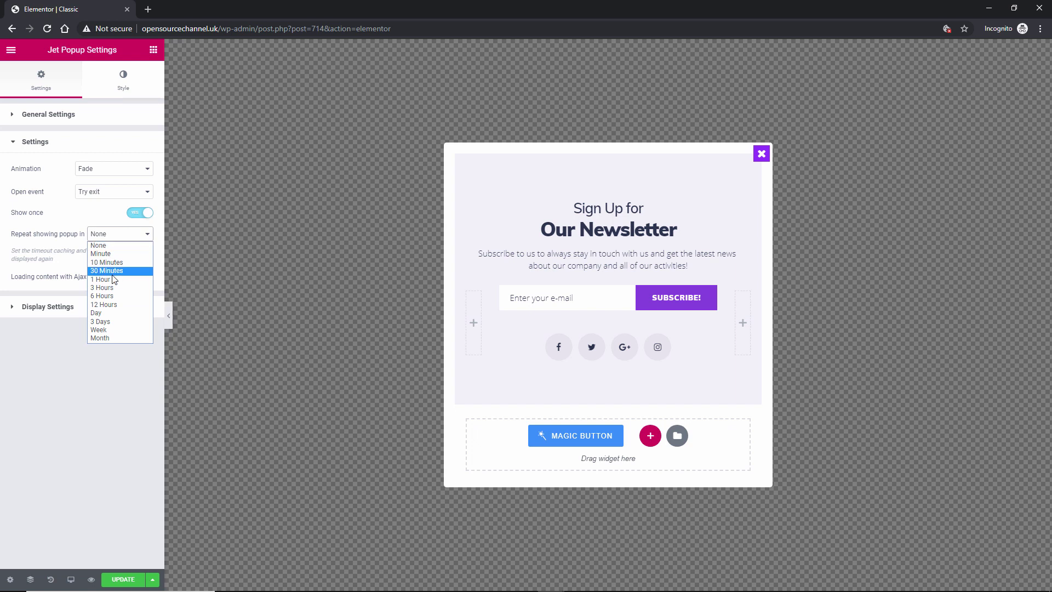
left_click(106, 289)
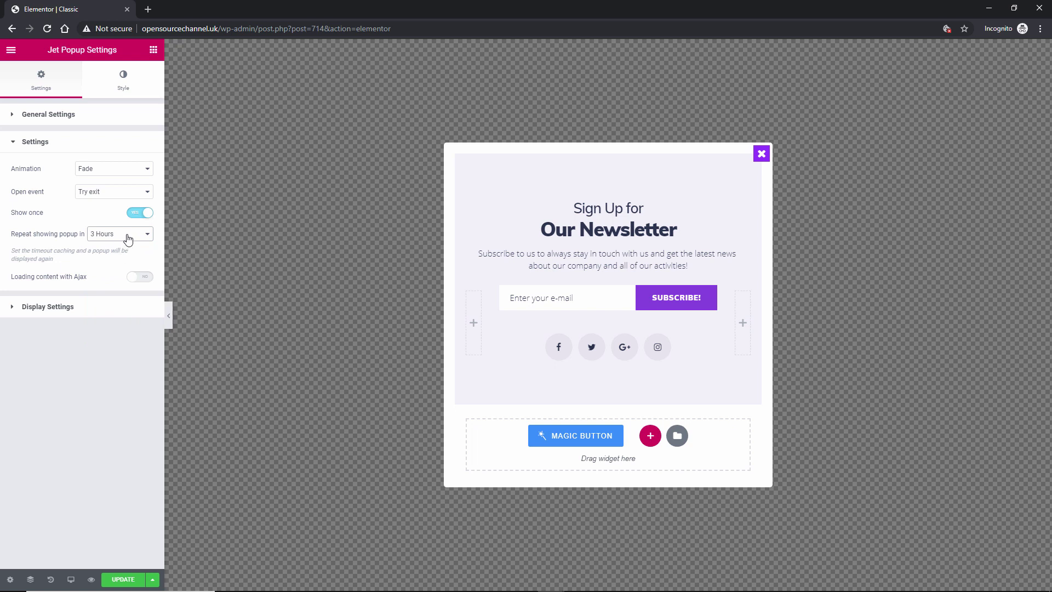
Step: Open the popup's Display Conditions from Display Settings and add a new condition
left_click(36, 314)
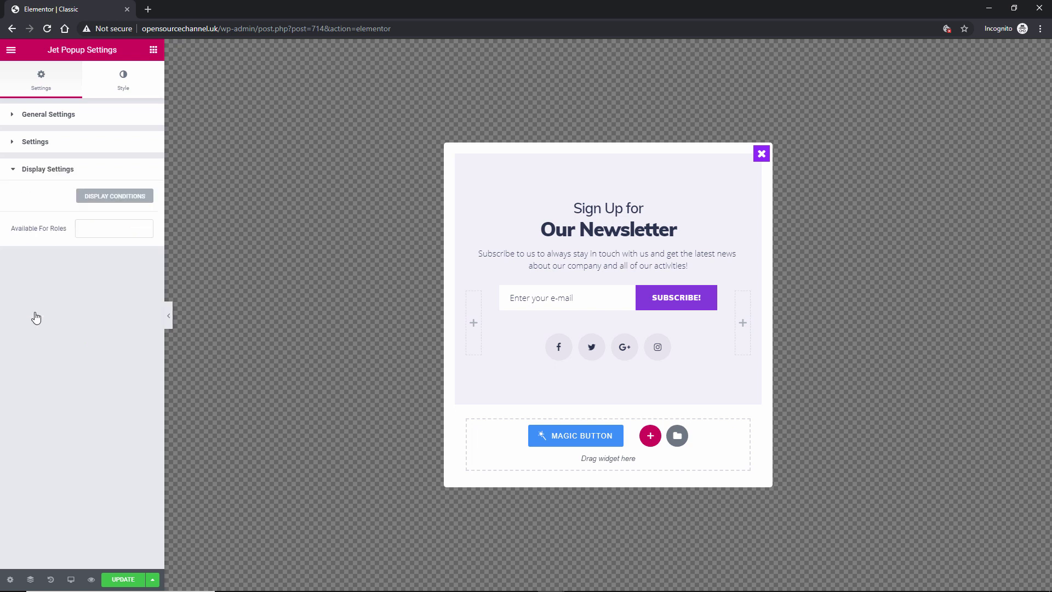
left_click(121, 198)
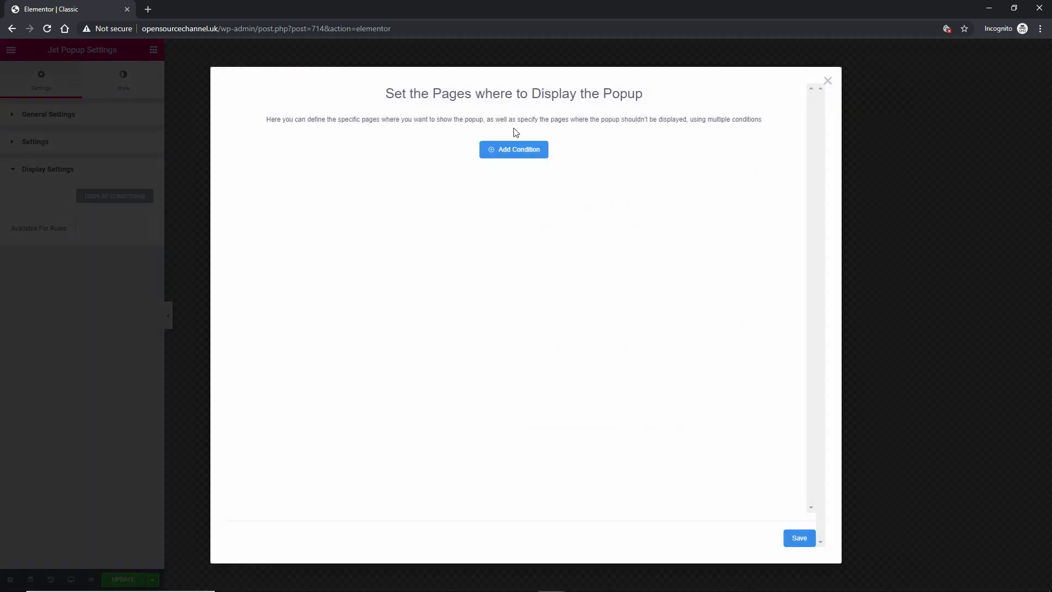
left_click(508, 154)
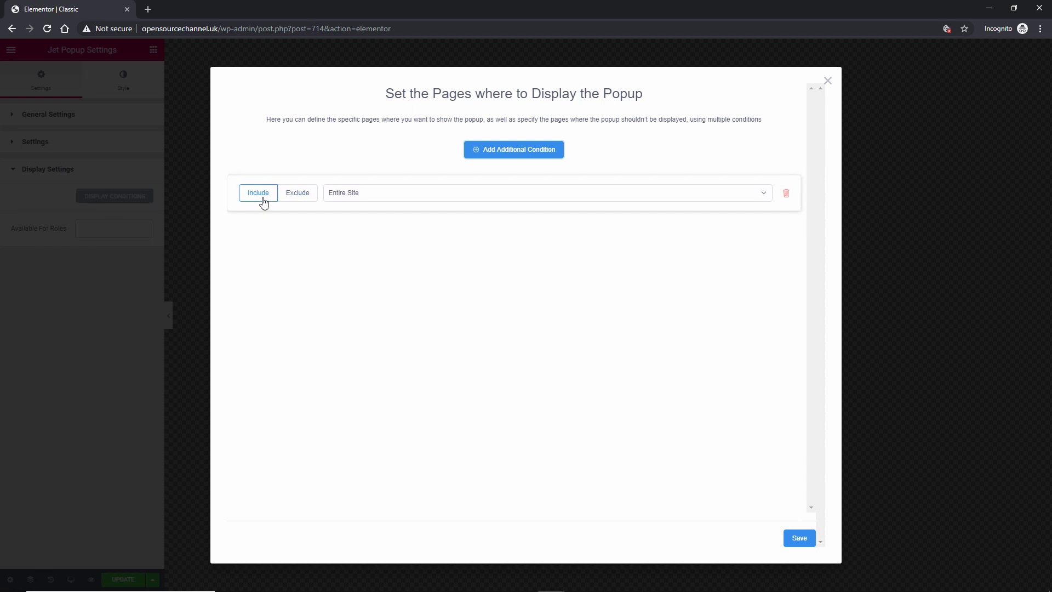
Step: Try the Singular and Archive scopes, browsing their page-type choices
left_click(368, 203)
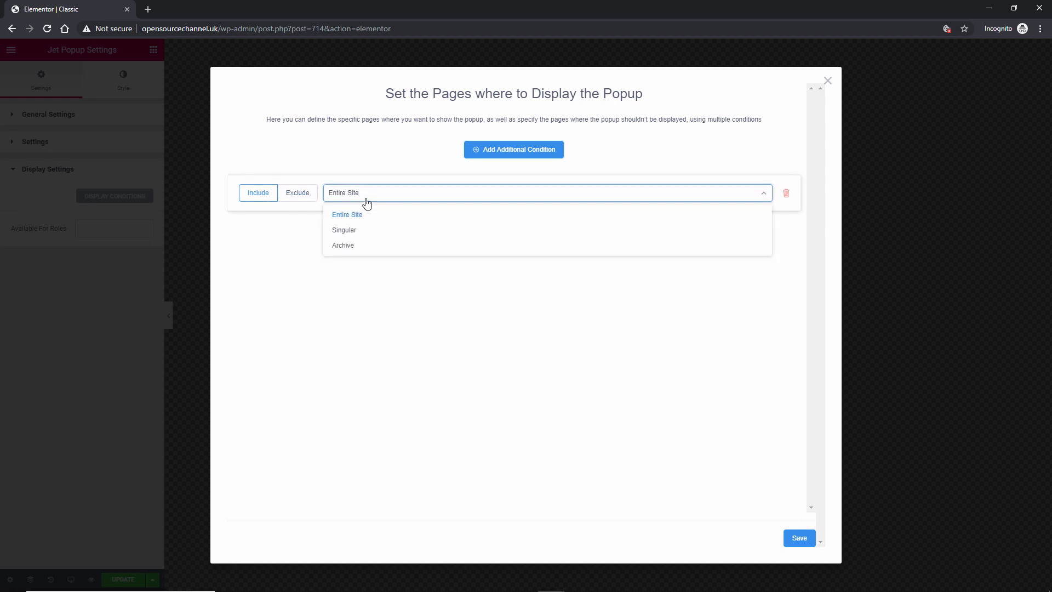
left_click(361, 232)
left_click(629, 195)
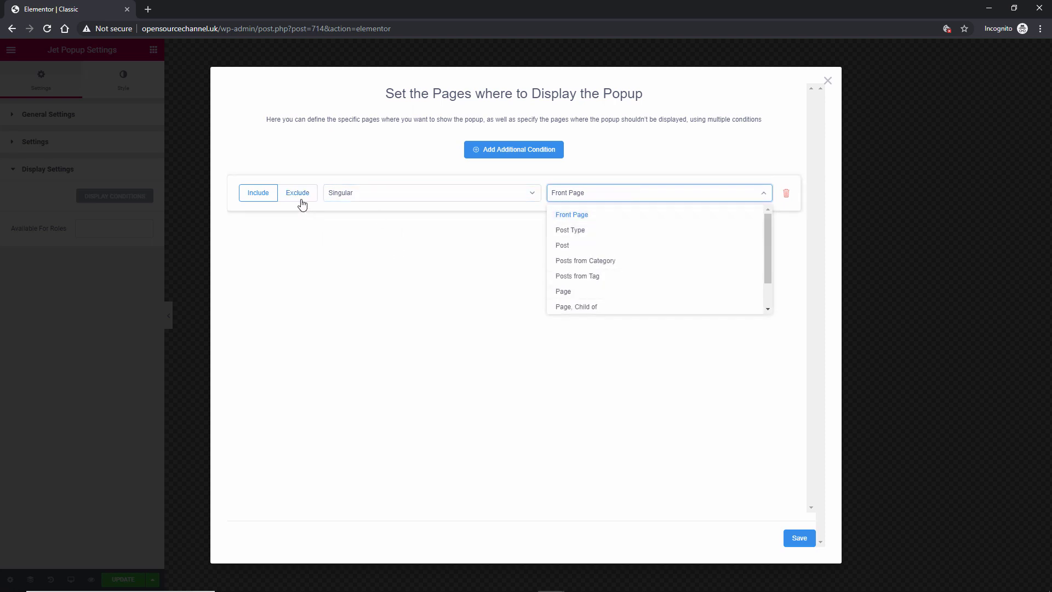
left_click(356, 193)
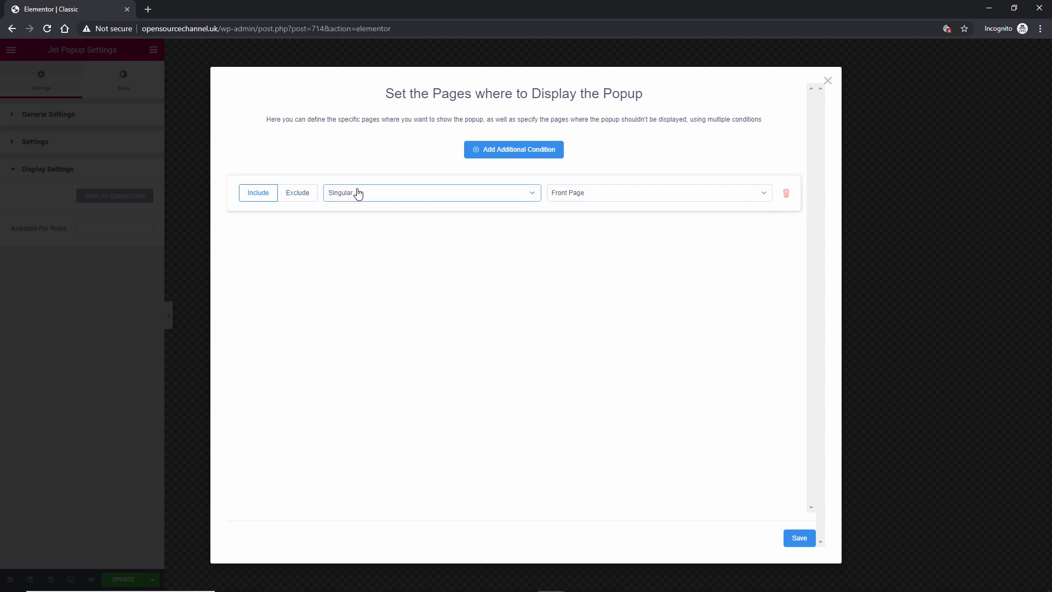
left_click(390, 193)
left_click(383, 246)
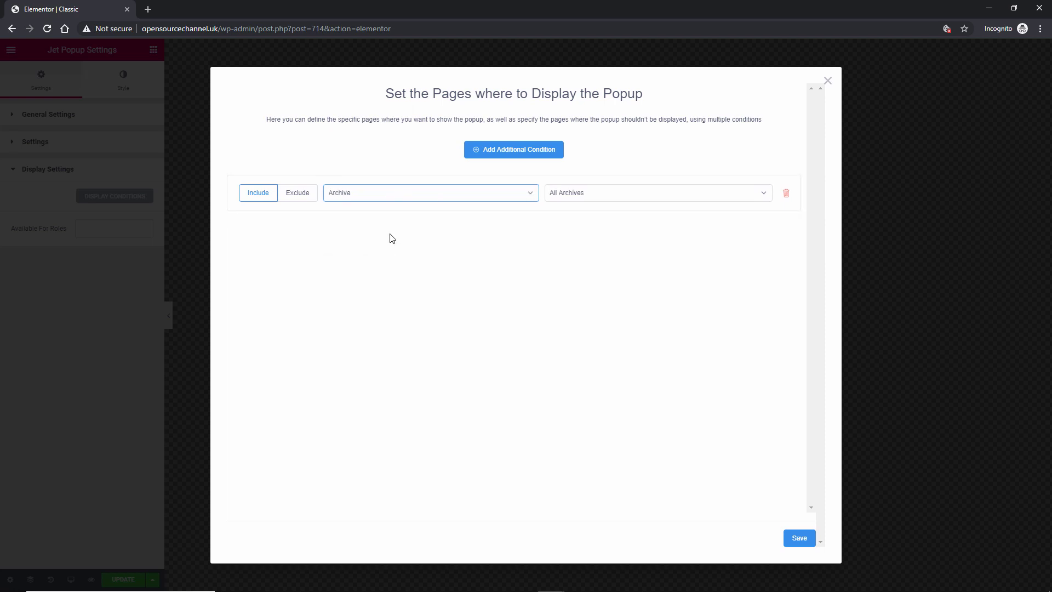
left_click(667, 204)
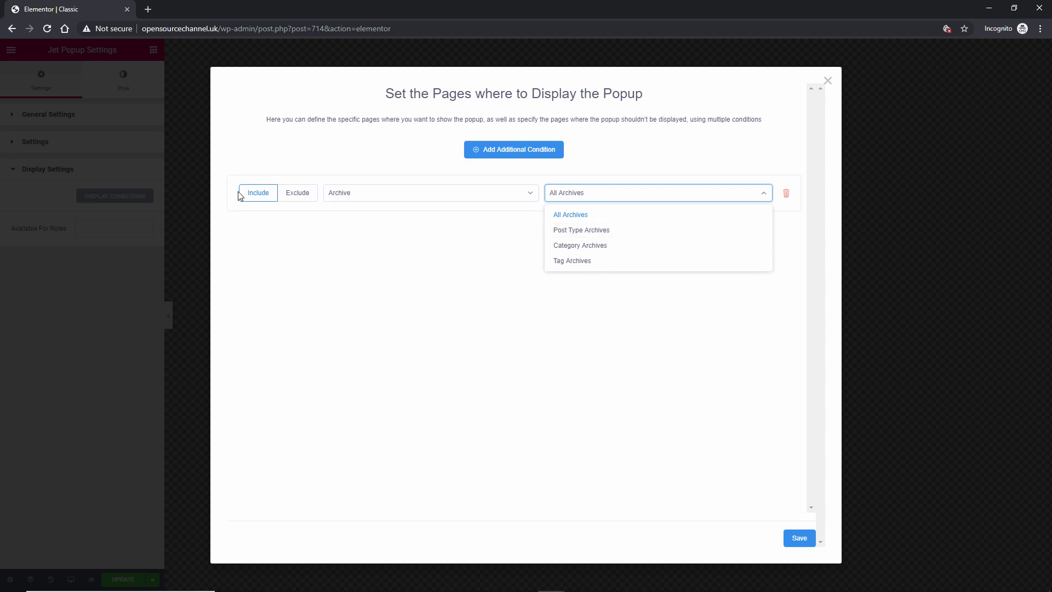
left_click(301, 200)
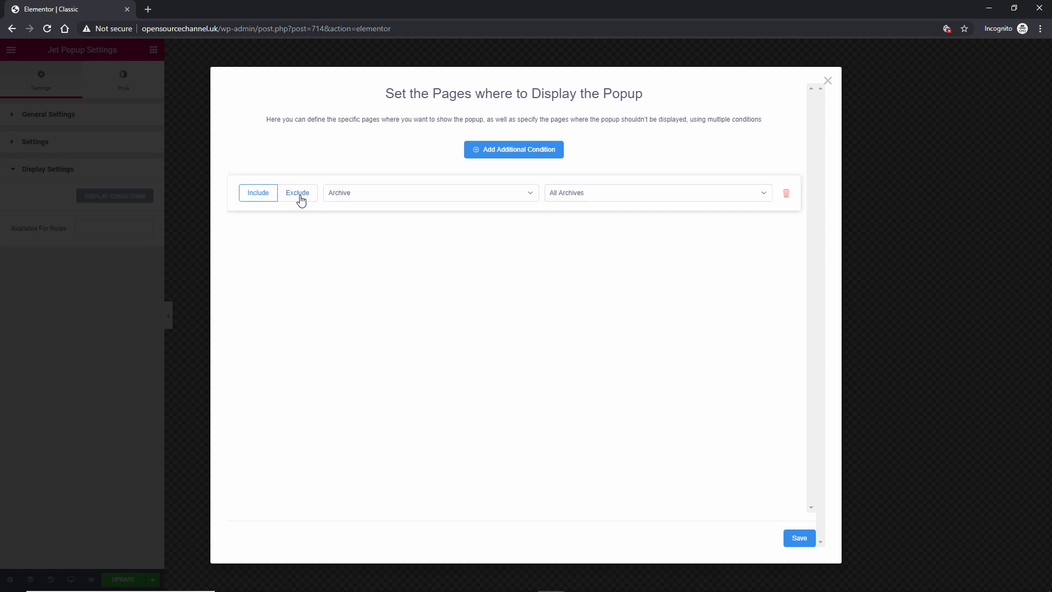
Step: Switch the condition to Exclude and browse the Entire Site and Singular page-type options
left_click(300, 201)
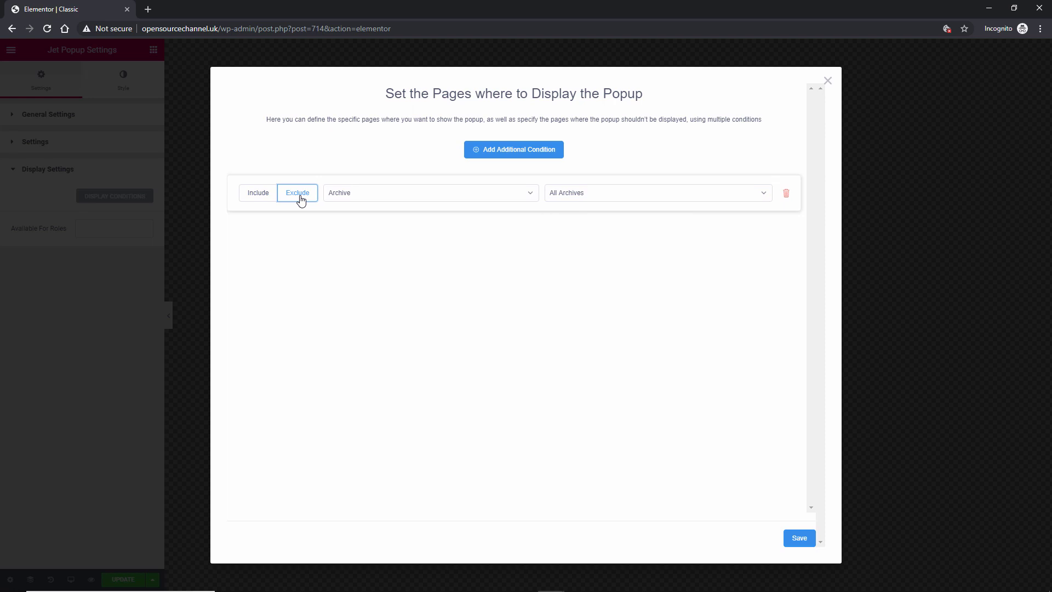
left_click(364, 199)
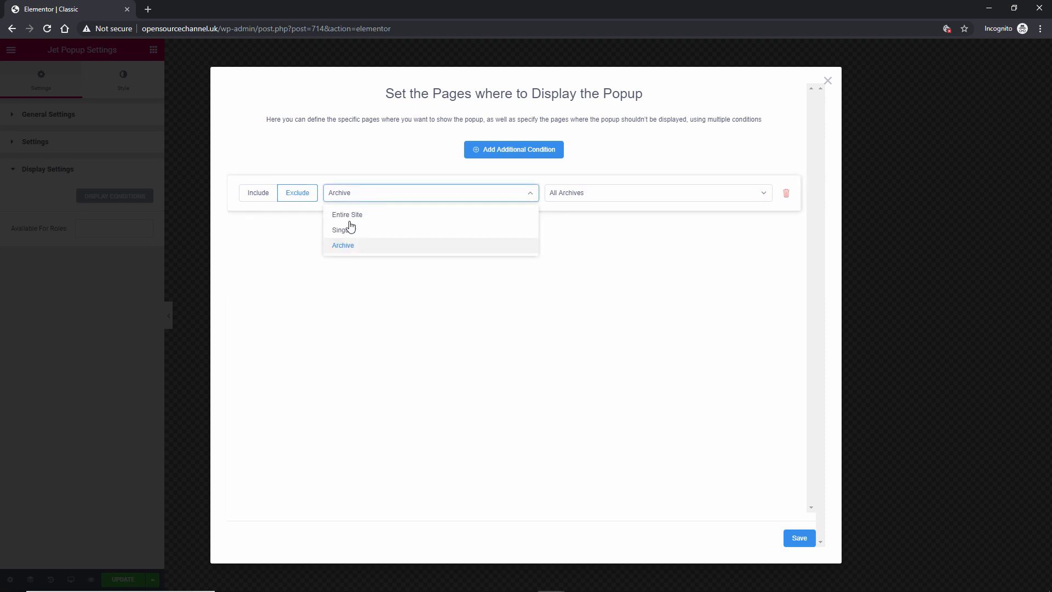
left_click(356, 216)
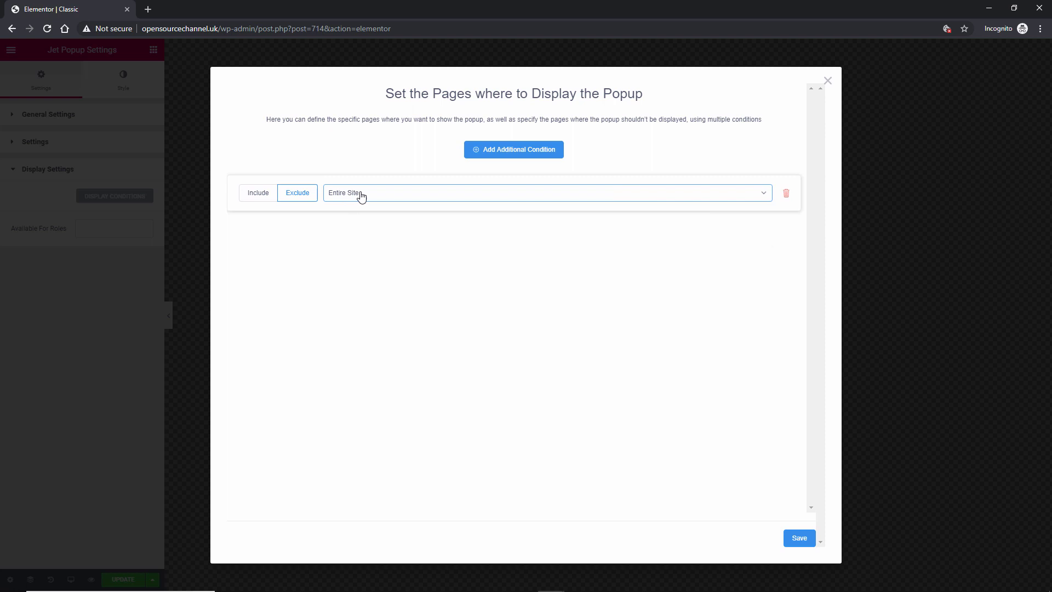
left_click(359, 195)
left_click(357, 232)
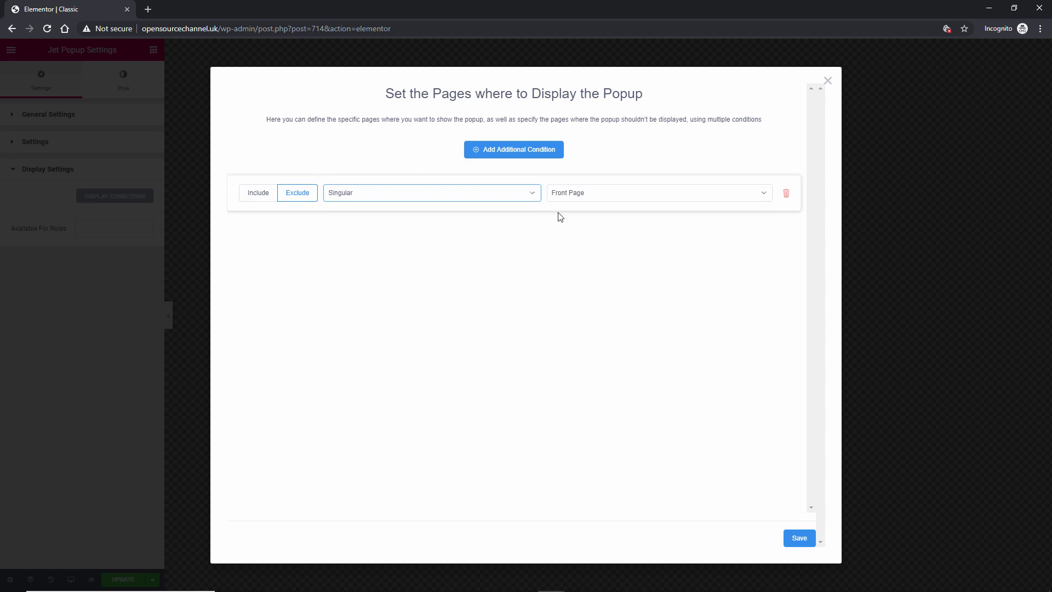
left_click(634, 195)
scroll(601, 274, "down", 1)
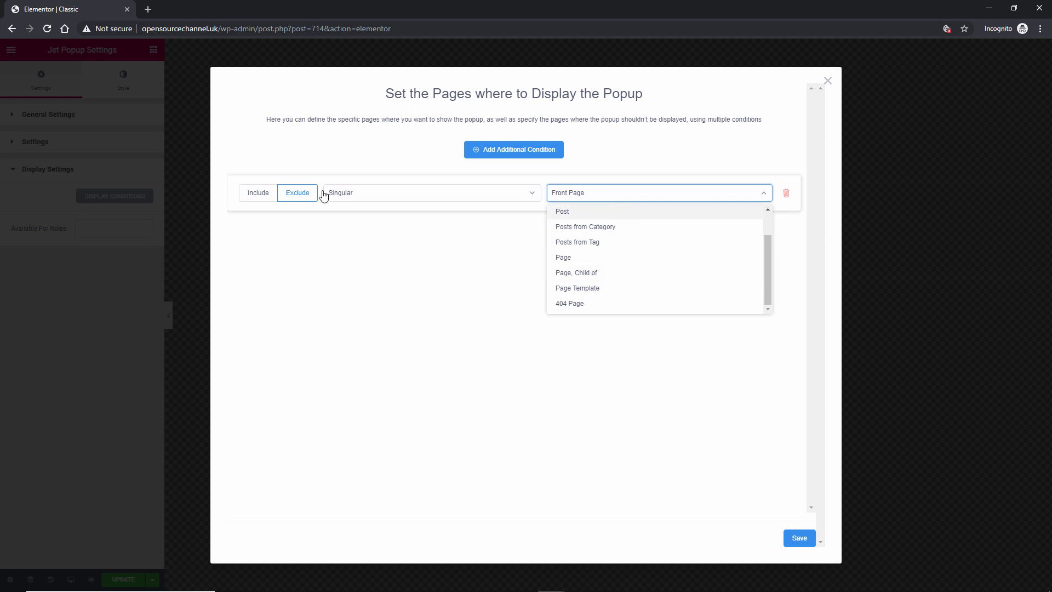
left_click(249, 196)
Step: Set the condition back to Include + Entire Site, save it, and close the dialog
left_click(254, 198)
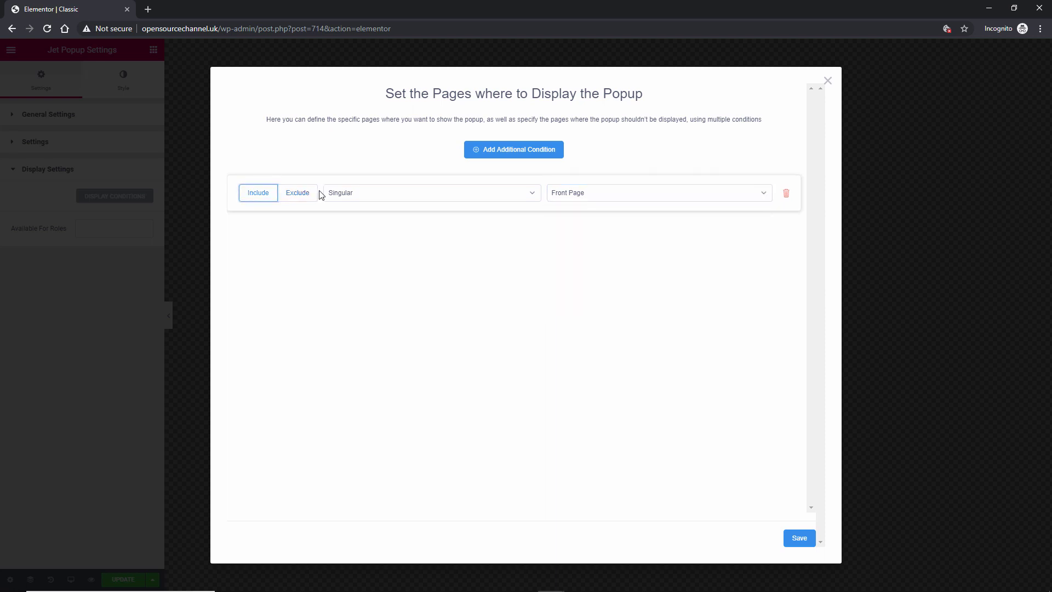
left_click(343, 199)
left_click(371, 216)
left_click(371, 216)
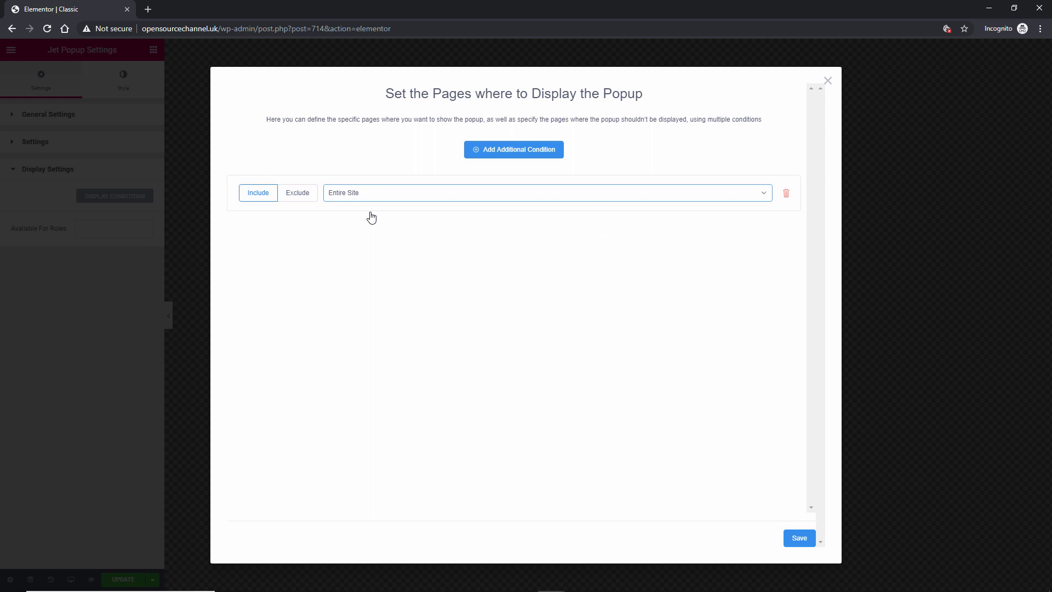
left_click(801, 540)
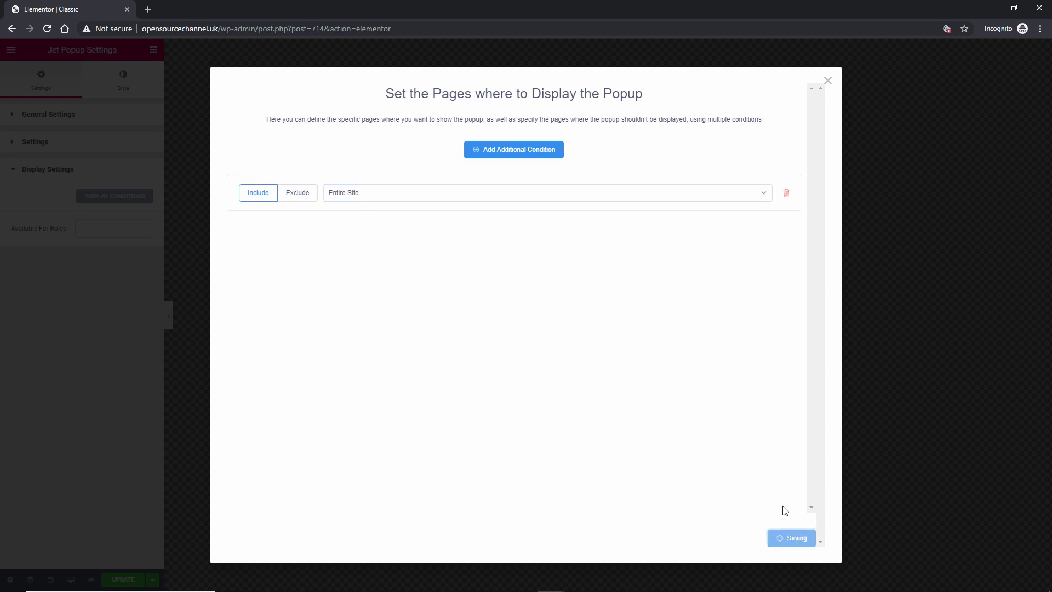
left_click(828, 80)
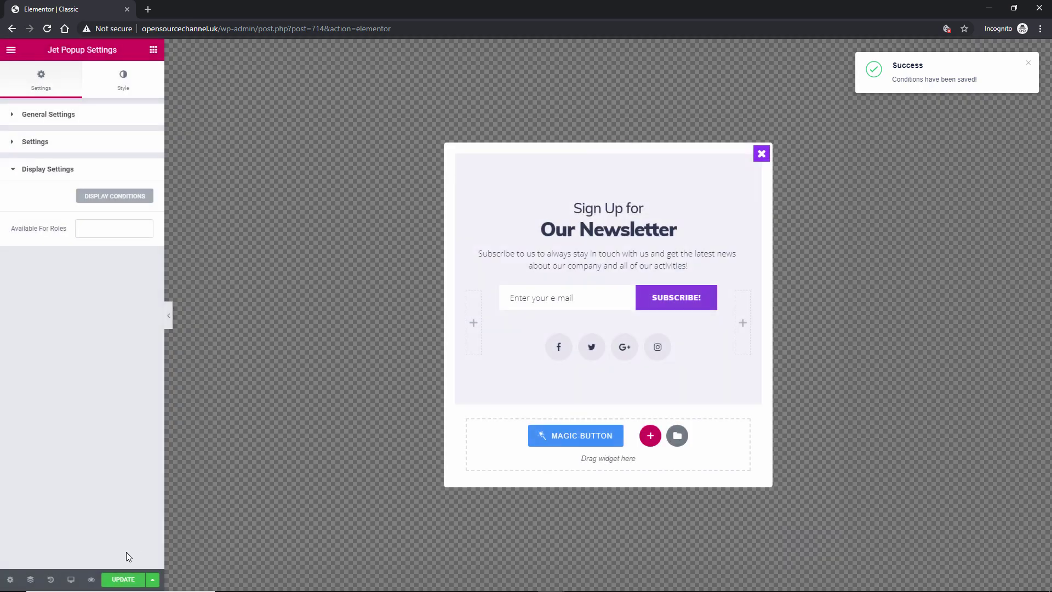
Step: Publish the Classic popup's changes with Update in Elementor
left_click(121, 579)
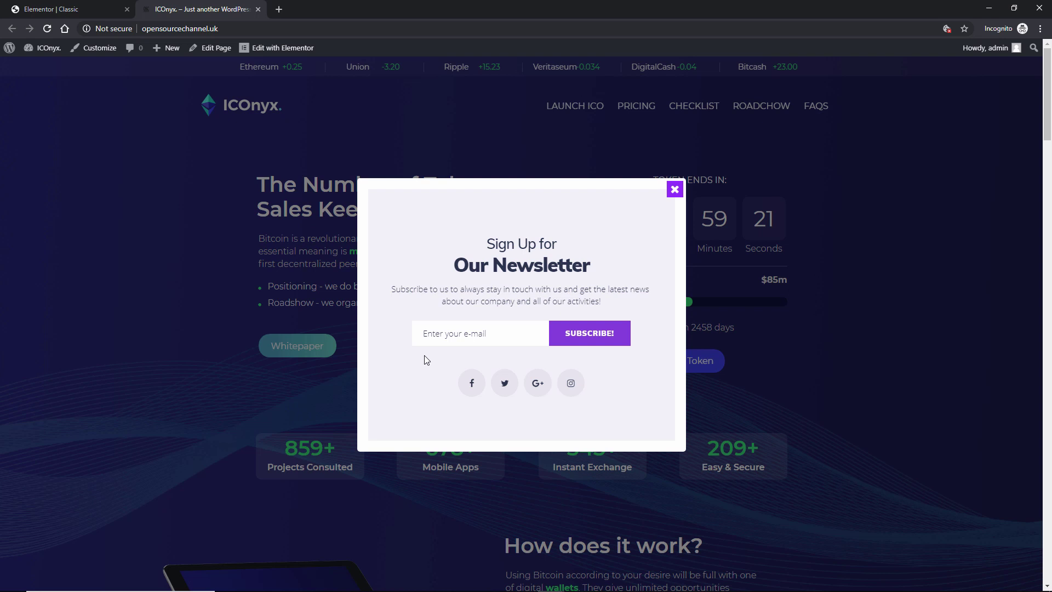
Step: Dismiss the newsletter popup, close the live-site tab, and return to JetPopup's All Popups list
left_click(671, 197)
key("ctrl+w")
left_click(153, 344)
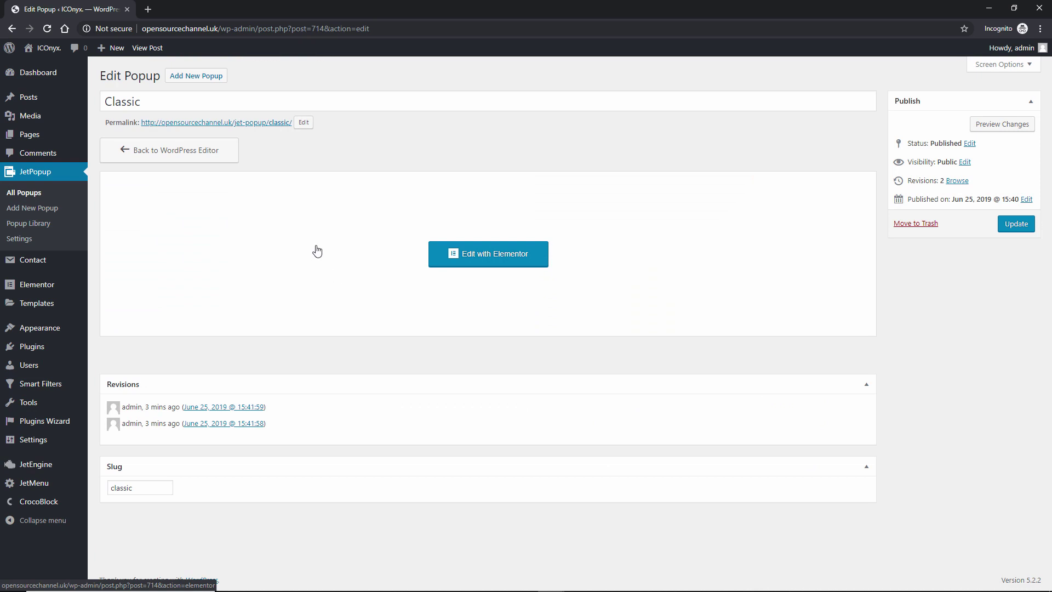
left_click(36, 192)
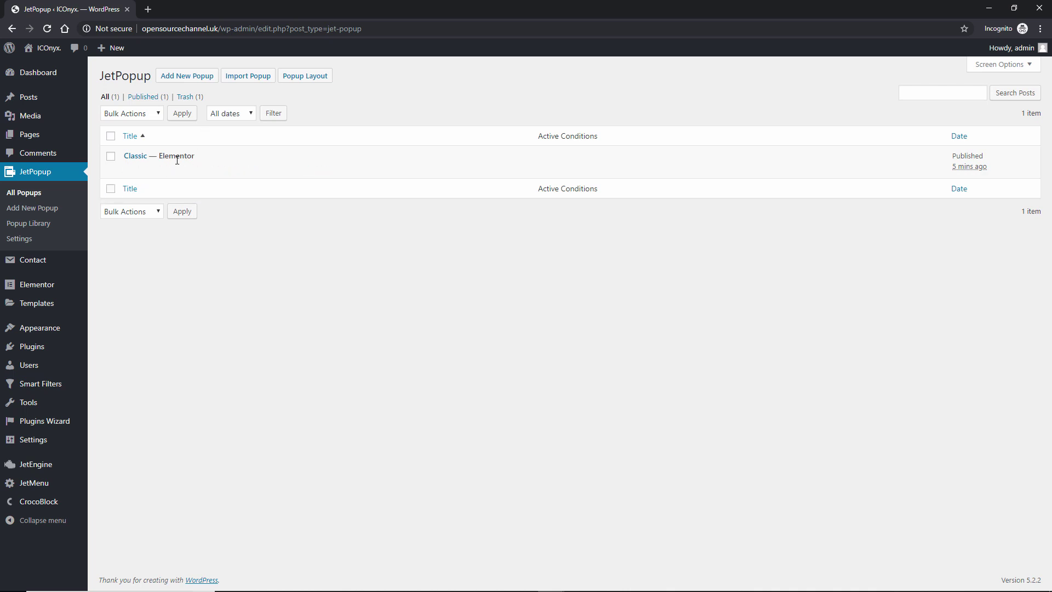
mouse_move(310, 174)
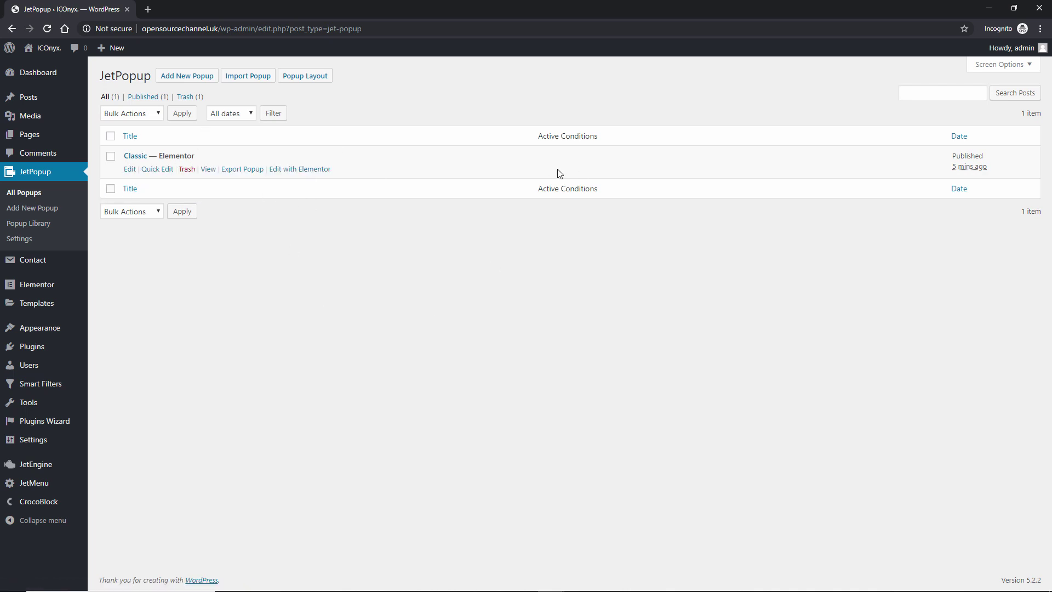